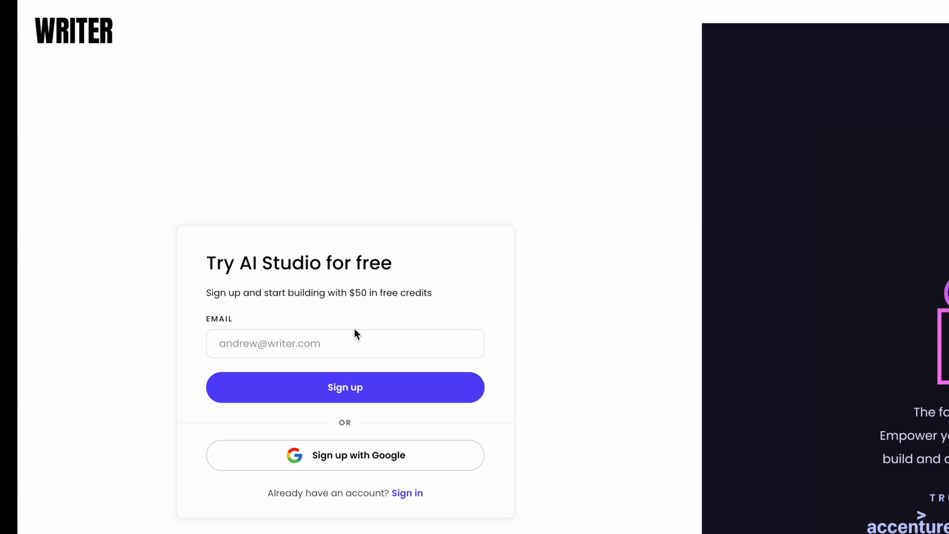
# Sign up for AI Studio with a Google account
pyautogui.click(387, 460)
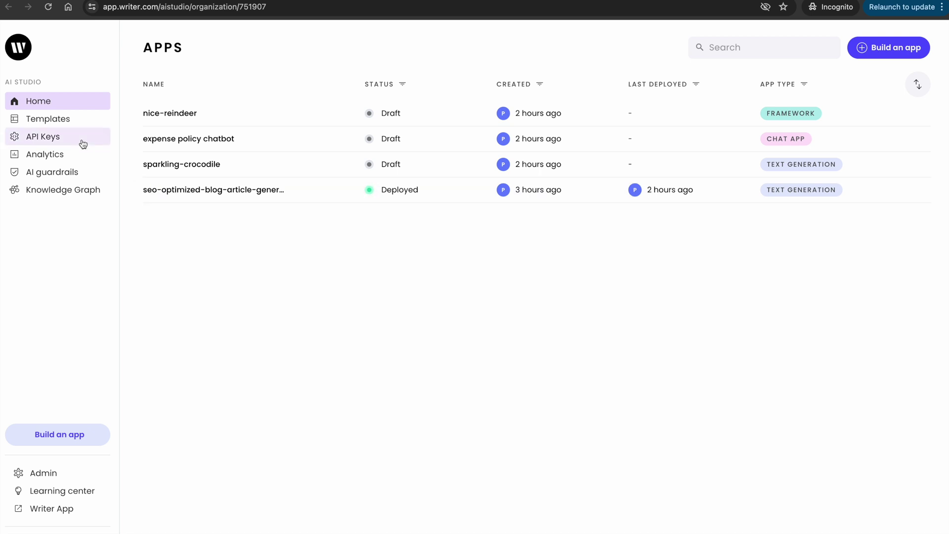
# Browse the available app templates, preview one of the training apps, and return to the apps overview
pyautogui.click(67, 122)
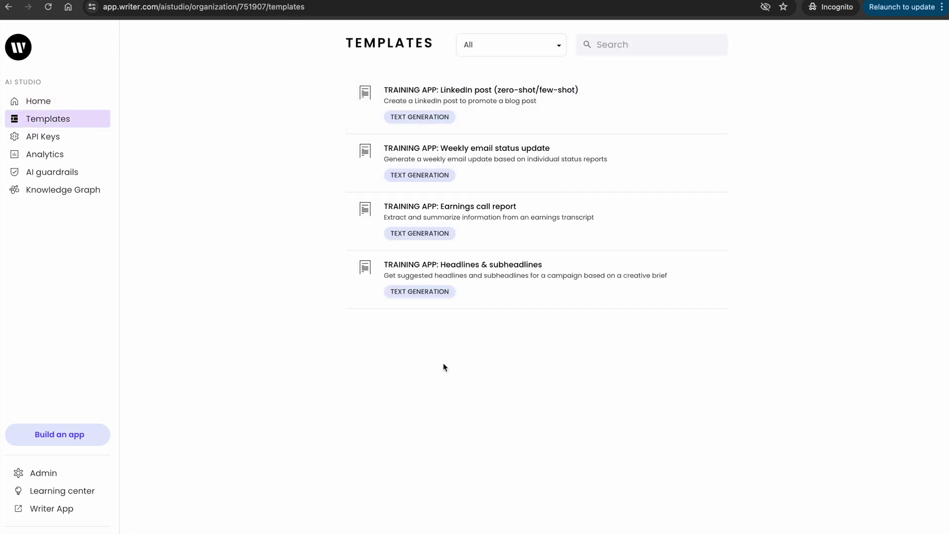
pyautogui.click(487, 112)
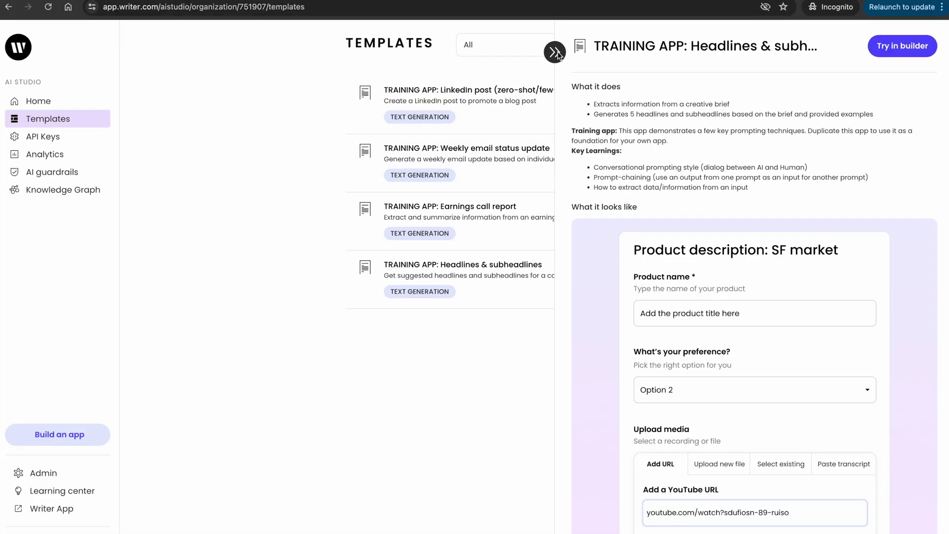
pyautogui.click(496, 28)
pyautogui.click(48, 102)
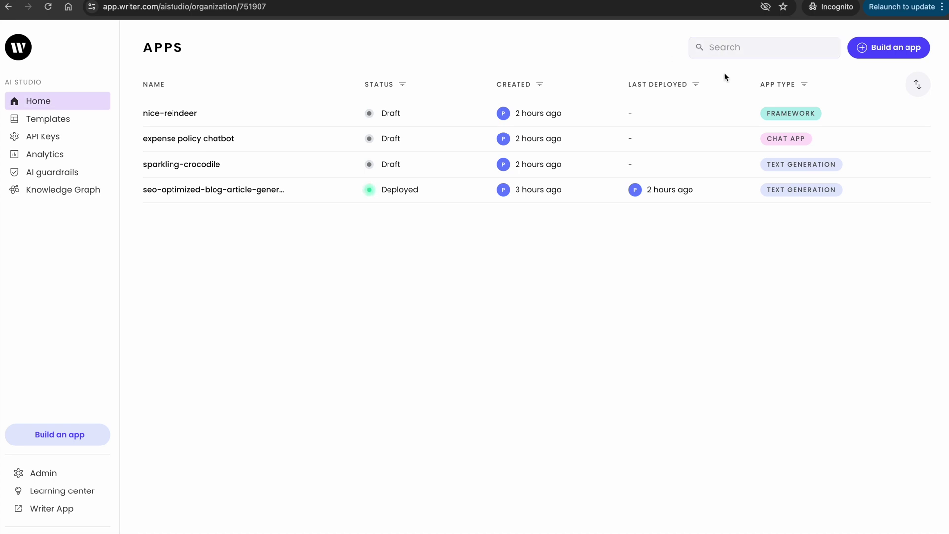
# Create a no-code text generation app and rename it seo-optimized-blog-generator
pyautogui.click(888, 49)
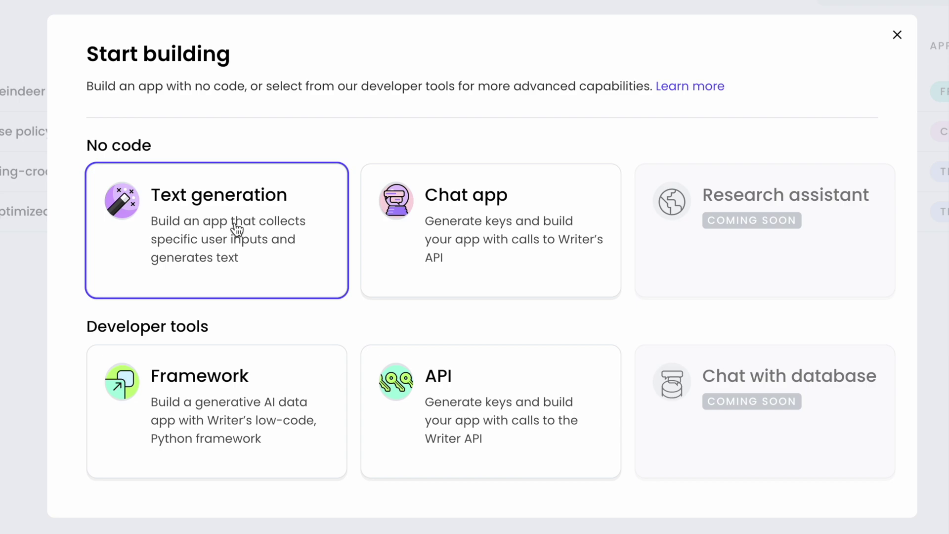
pyautogui.click(237, 228)
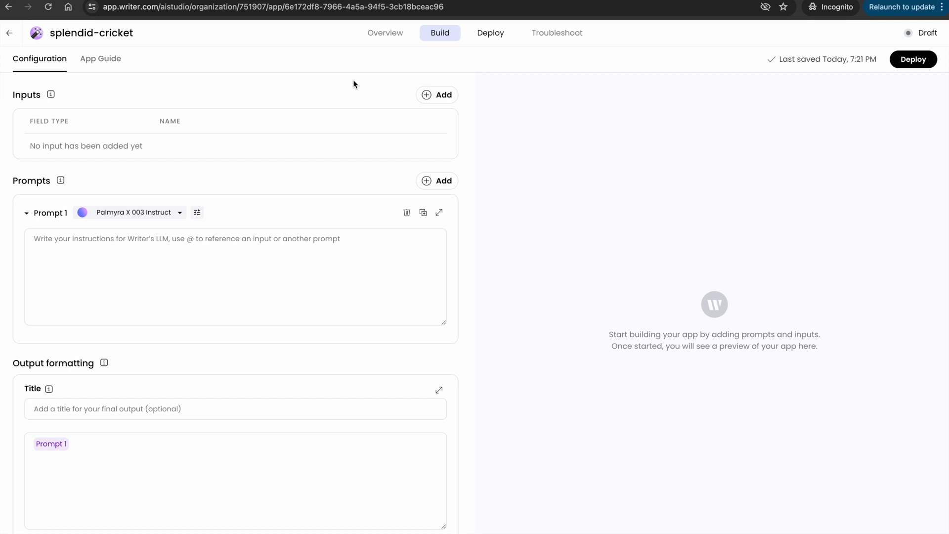
pyautogui.click(87, 33)
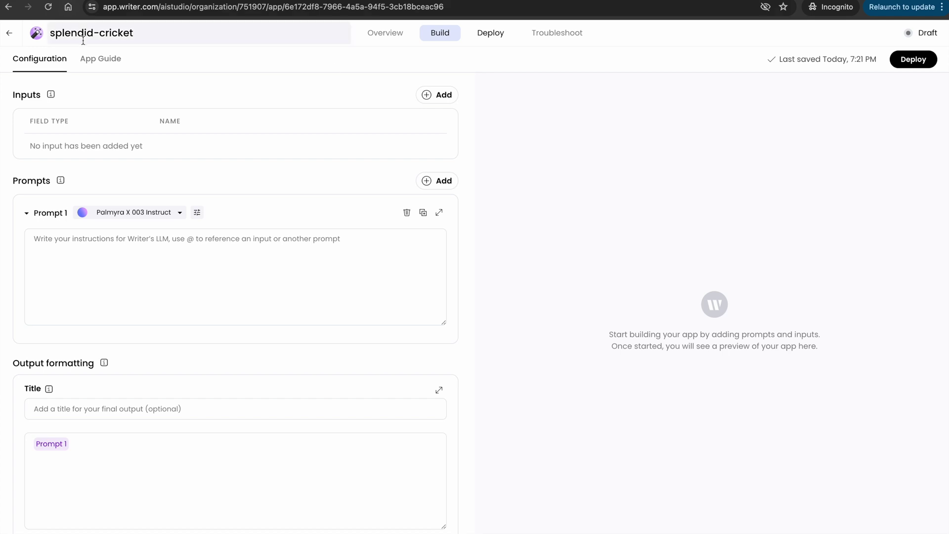
pyautogui.hotkey('ctrl', 'a')
pyautogui.write('seo-optimized-blog-generator')
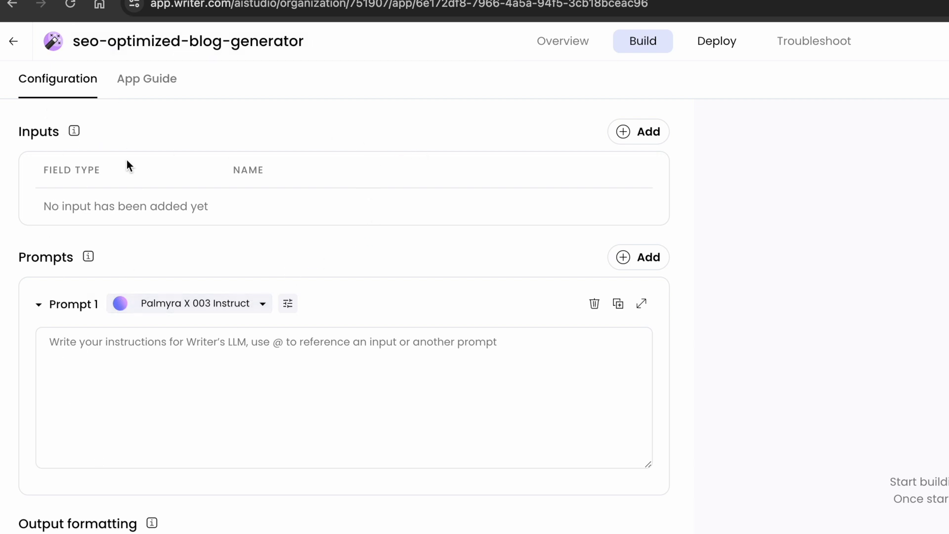
# Add a required single-line text input titled Keyword Idea to the app's inputs
pyautogui.click(646, 137)
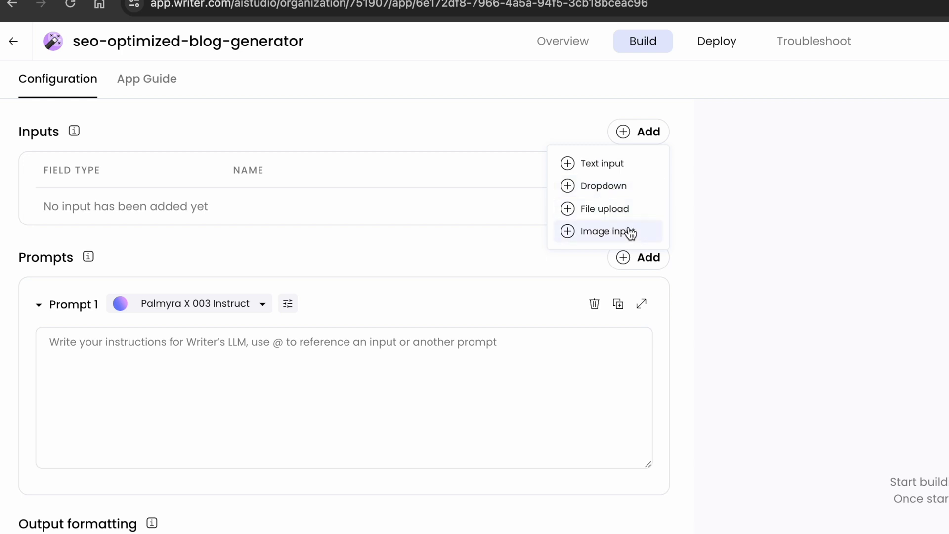
pyautogui.click(612, 169)
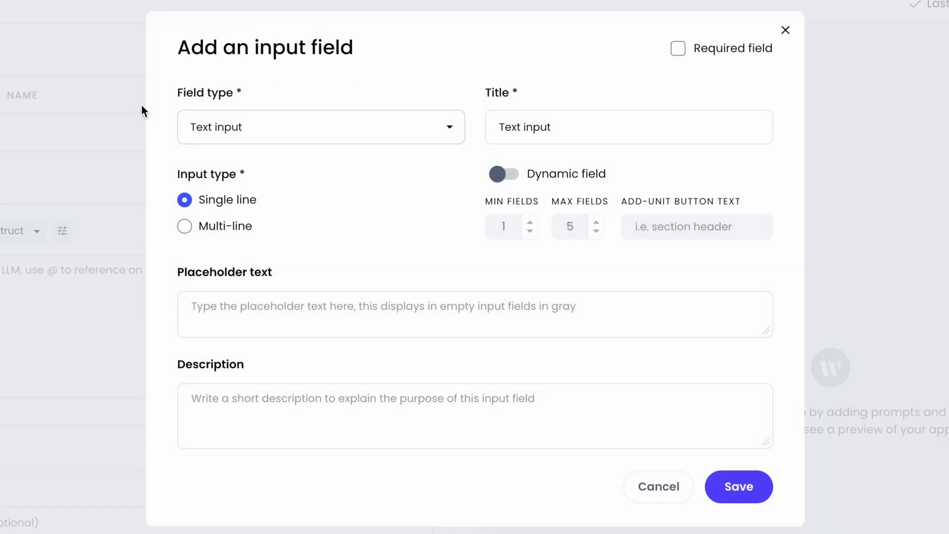
pyautogui.tripleClick(548, 130)
pyautogui.write('Keyword Idea')
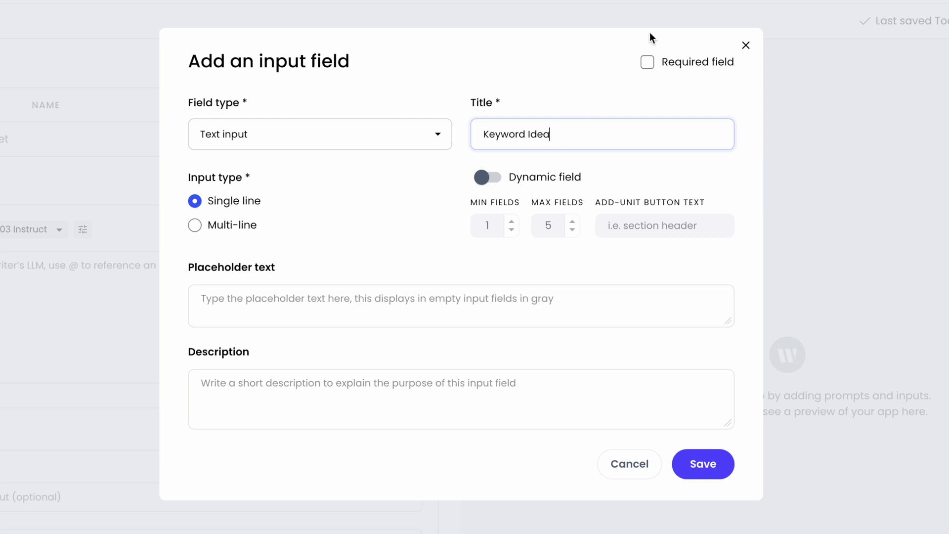
pyautogui.click(648, 63)
pyautogui.click(704, 463)
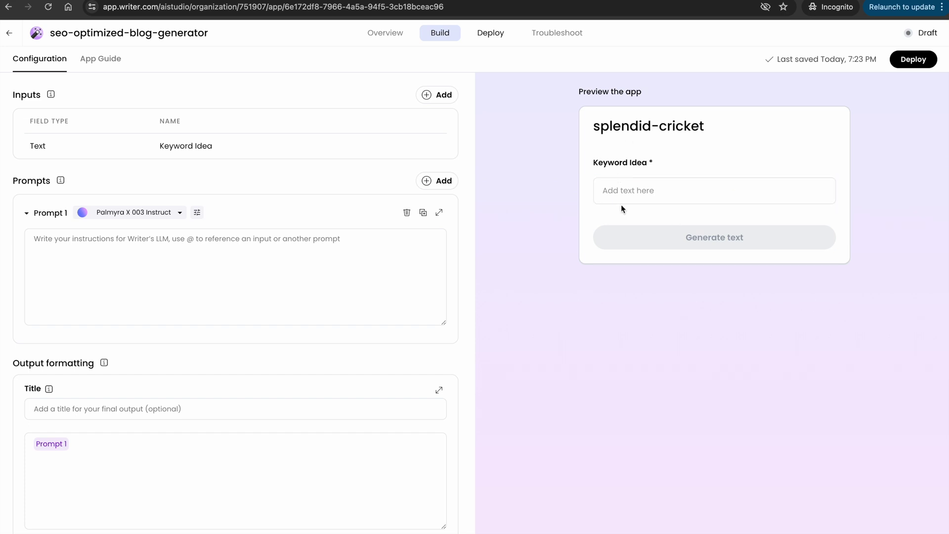
# Start a new dropdown input for the app and title it Industry
pyautogui.click(437, 97)
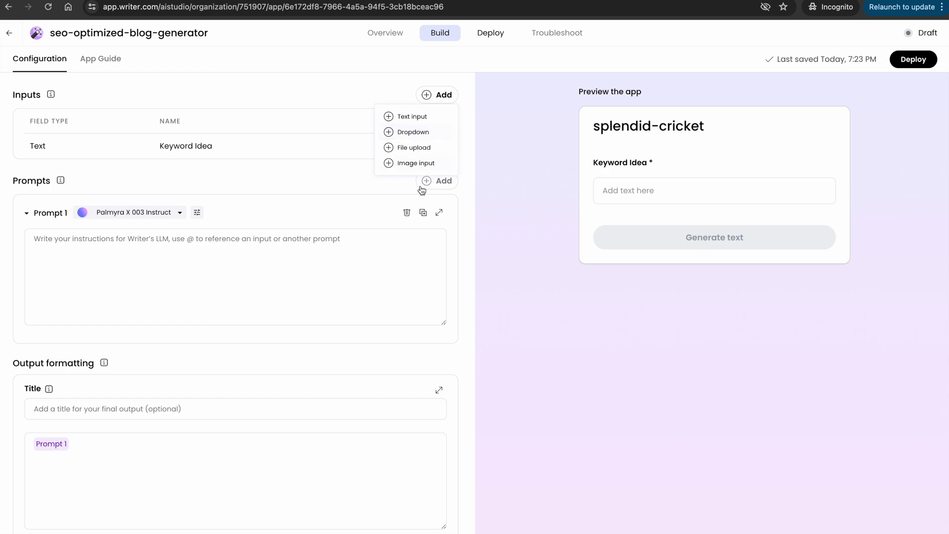
pyautogui.click(419, 133)
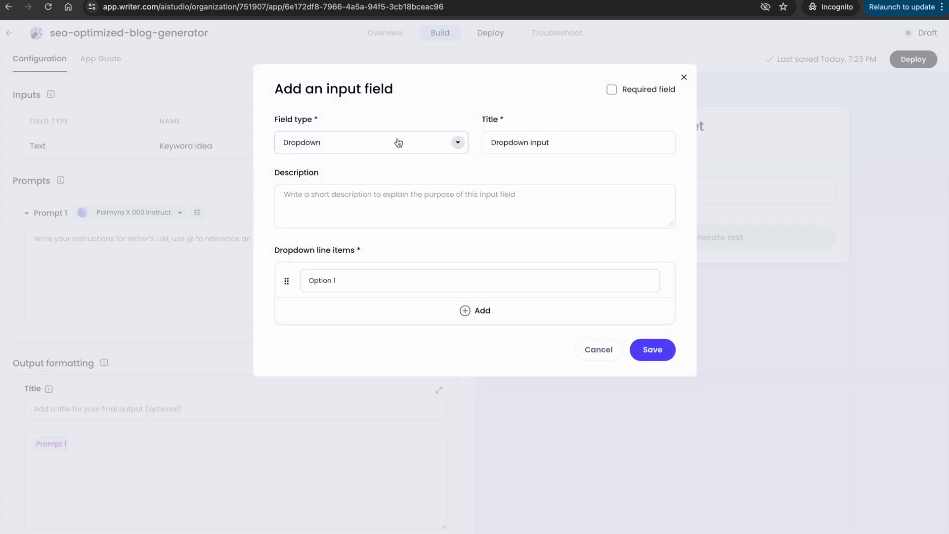
pyautogui.click(544, 148)
pyautogui.hotkey('alt', 'shift', 'Left')
pyautogui.hotkey('alt', 'shift', 'Left')
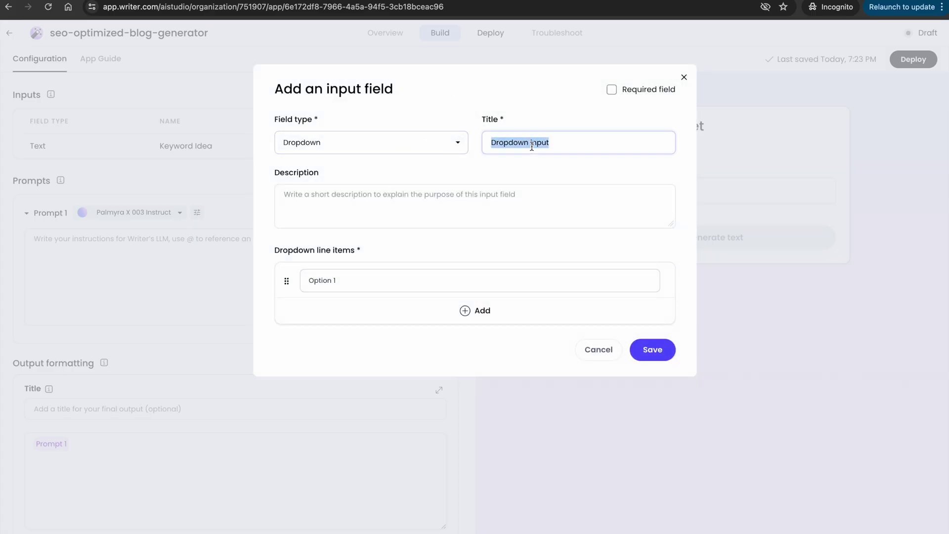
pyautogui.write('Industry')
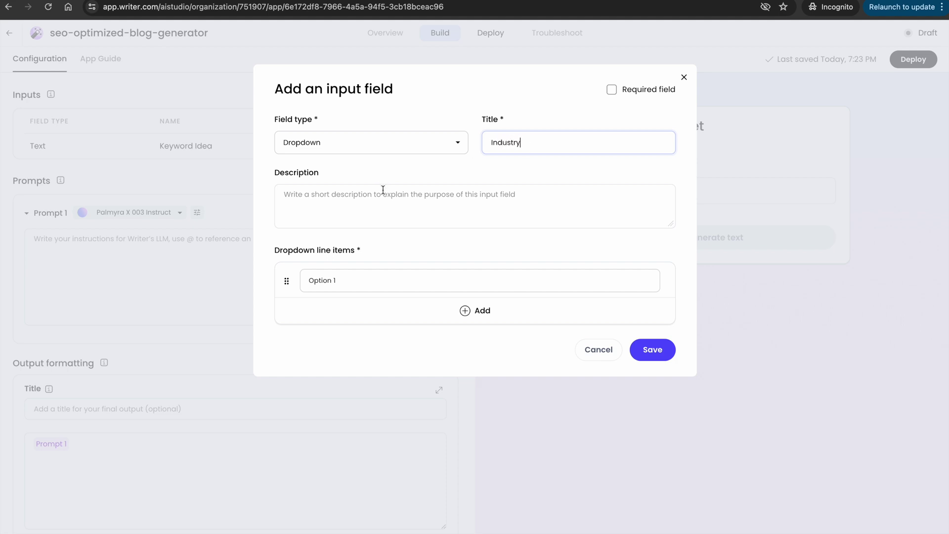
# Give the Industry dropdown the options Technology, Healthcare, Finance, Education and Retail, make it required, and save it
pyautogui.click(385, 277)
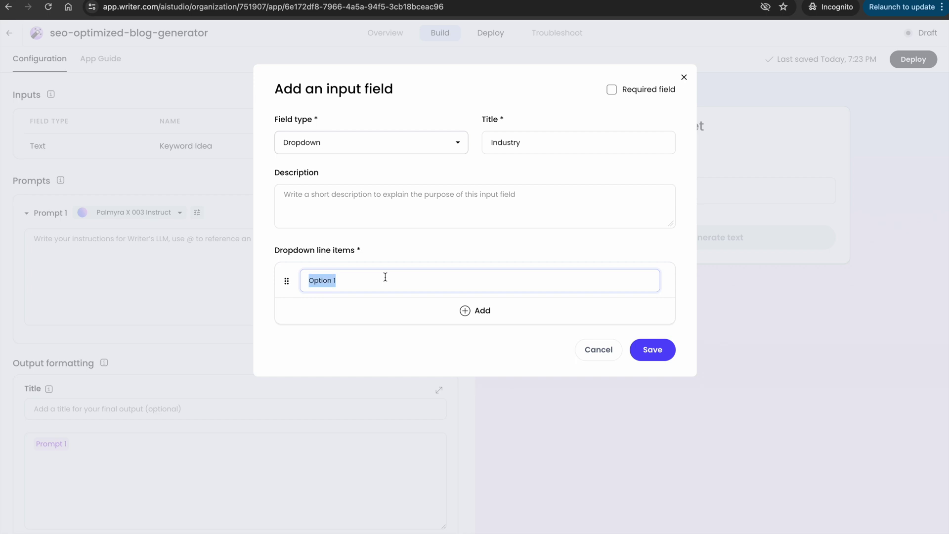
pyautogui.write('Technology')
pyautogui.press('Return')
pyautogui.write('Healthcare')
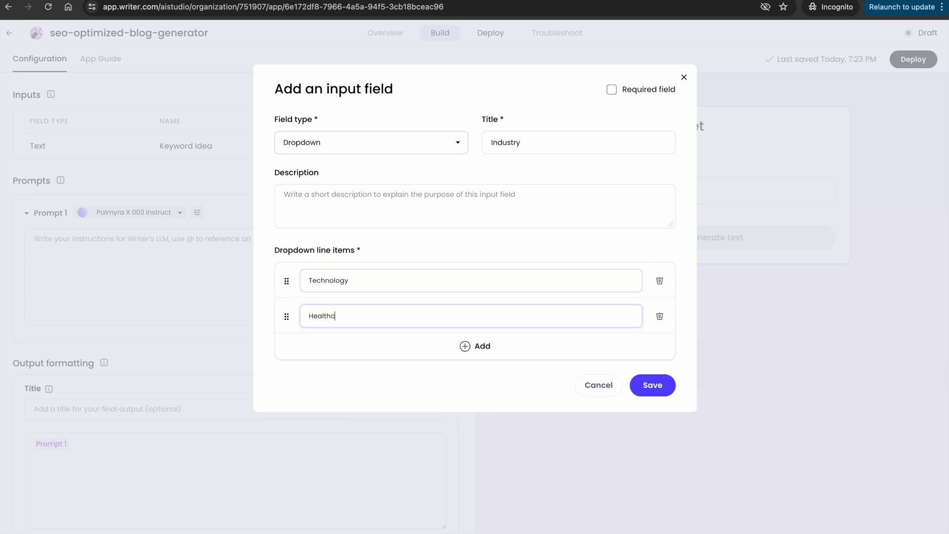
pyautogui.press('Return')
pyautogui.write('Finance Education')
pyautogui.press('Return')
pyautogui.write('Retail')
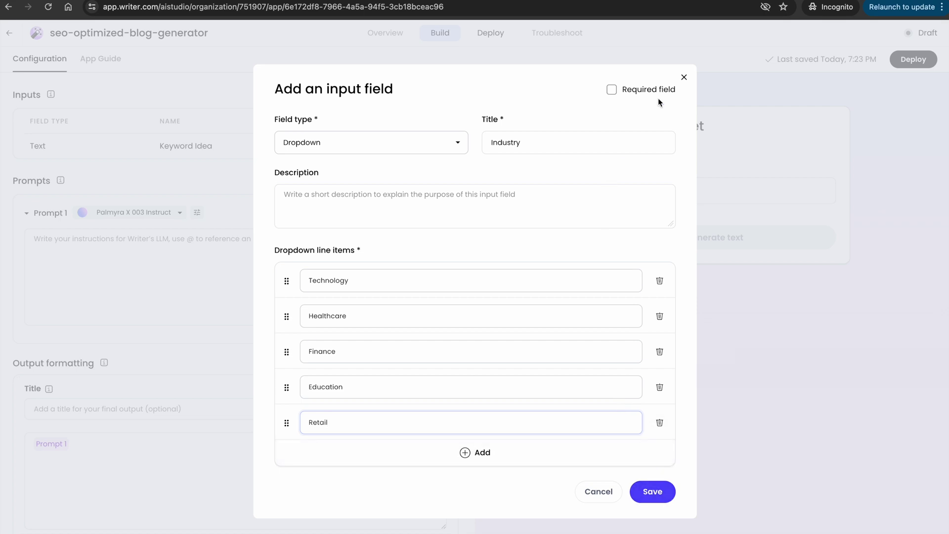
pyautogui.click(612, 91)
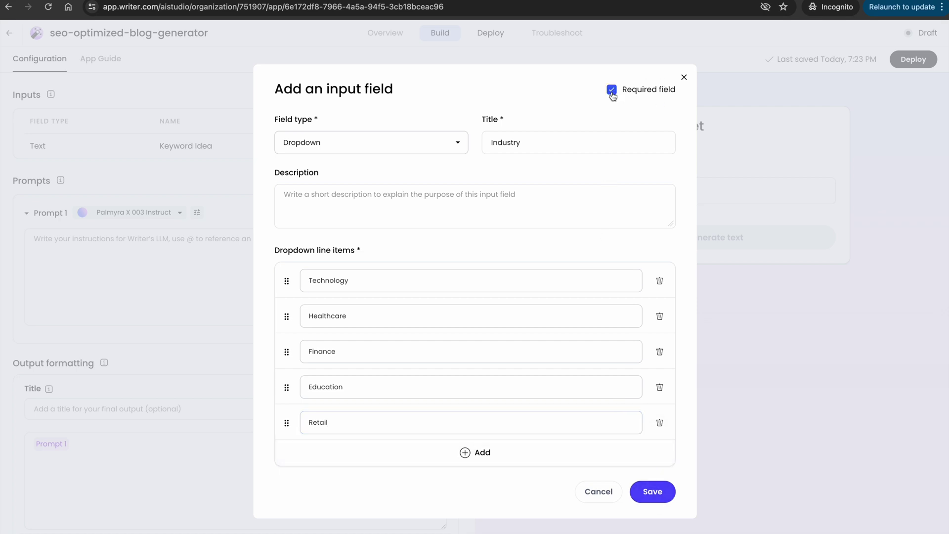
pyautogui.click(653, 491)
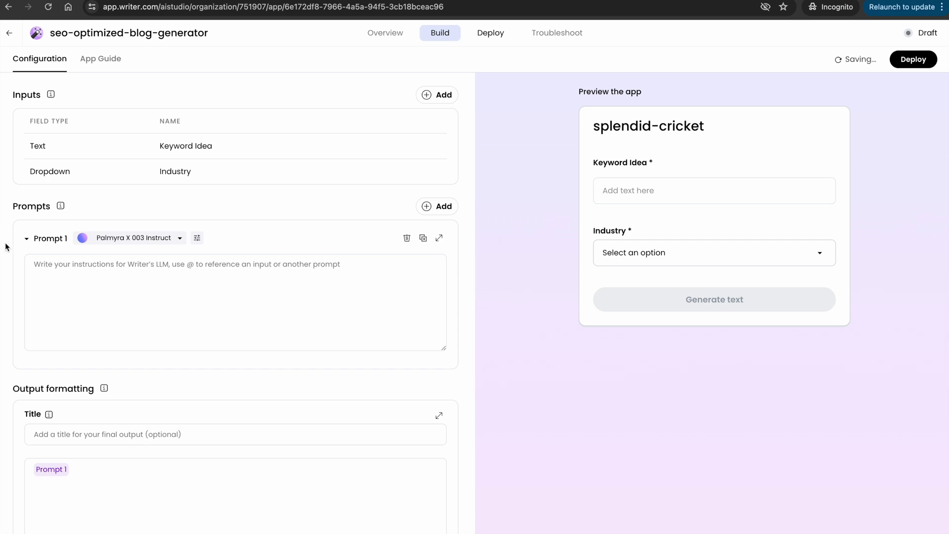
# Use the Palmyra X 003 Instruct model for Prompt 1 and save the Creative parameter preset for it
pyautogui.click(134, 237)
pyautogui.click(131, 256)
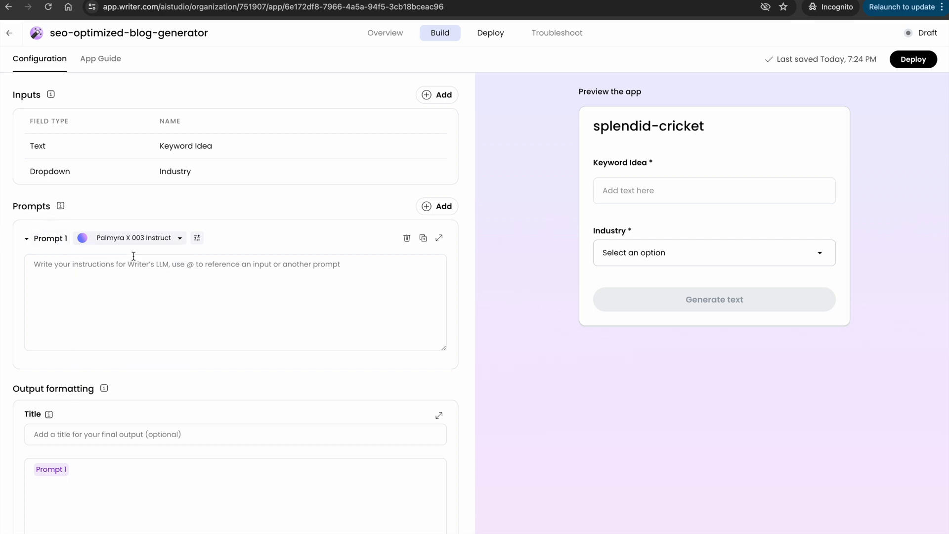
pyautogui.click(198, 238)
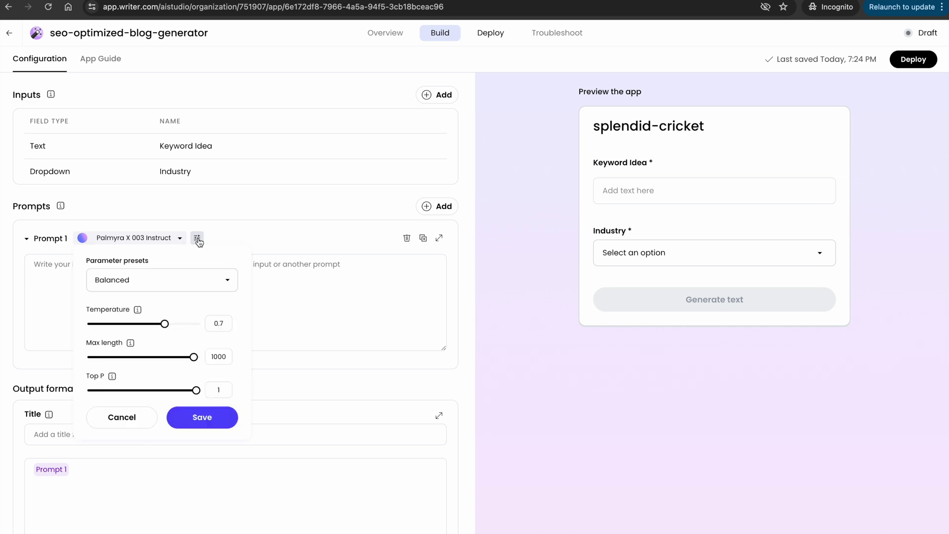
pyautogui.click(164, 284)
pyautogui.click(164, 285)
pyautogui.click(200, 280)
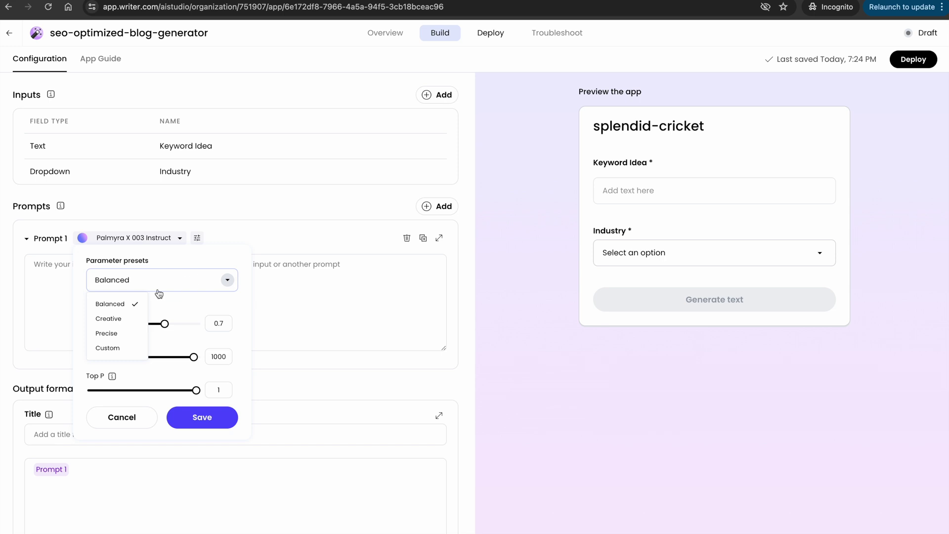
pyautogui.click(123, 324)
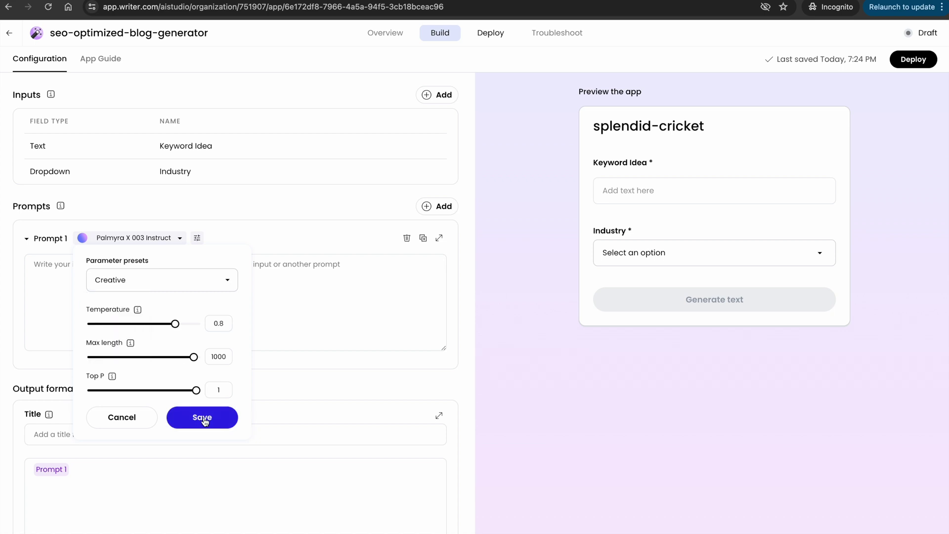
pyautogui.click(203, 417)
# Write Prompt 1 to list long-tail keywords for the Industry input based on the Keyword Idea input, and rename it long tail keyword prompt
pyautogui.click(142, 319)
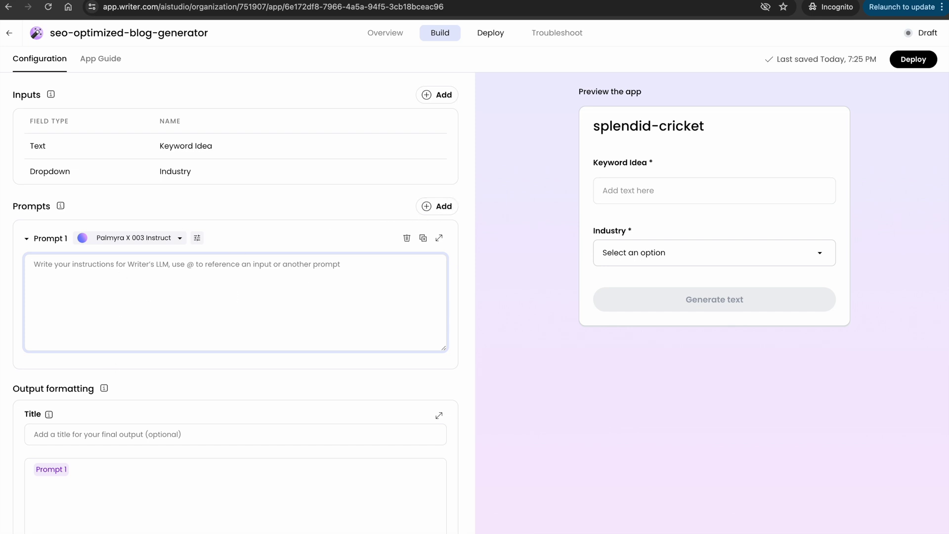
pyautogui.press('super+Tab')
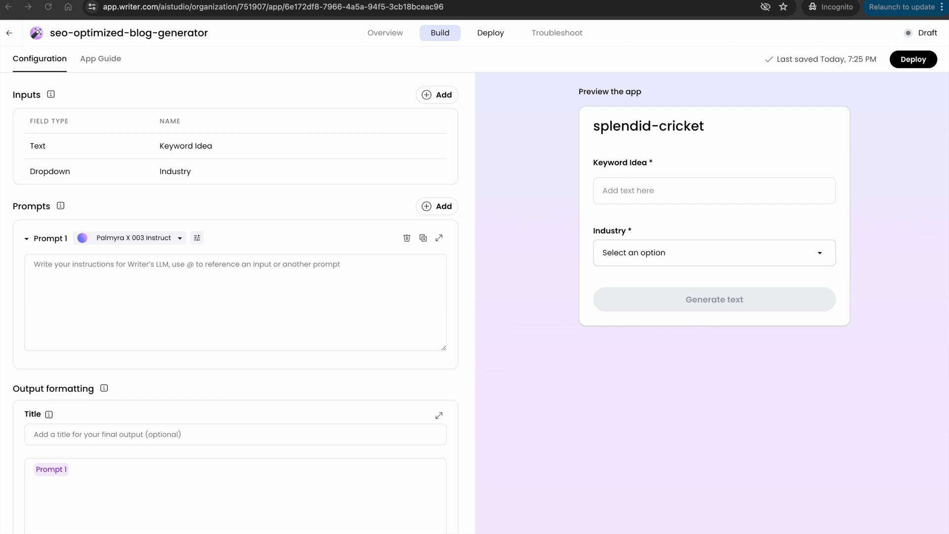
pyautogui.click(200, 288)
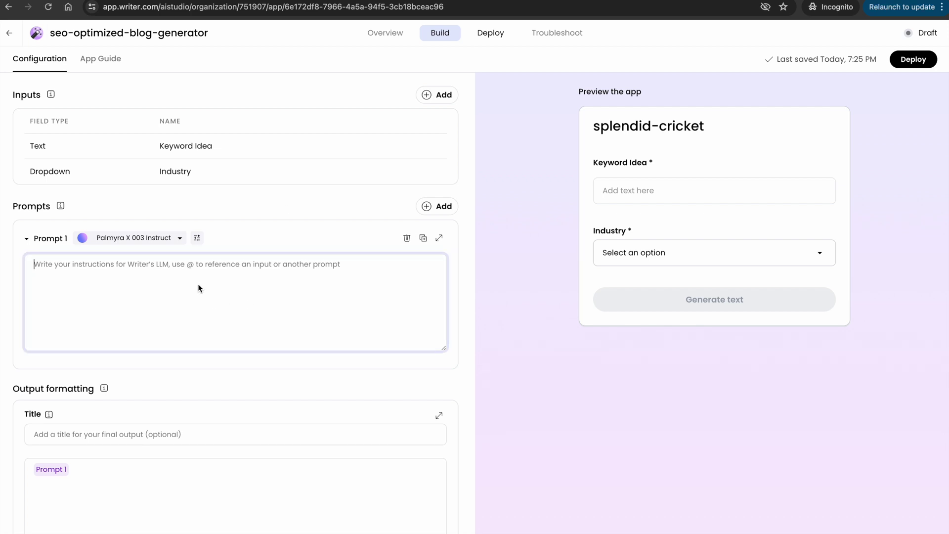
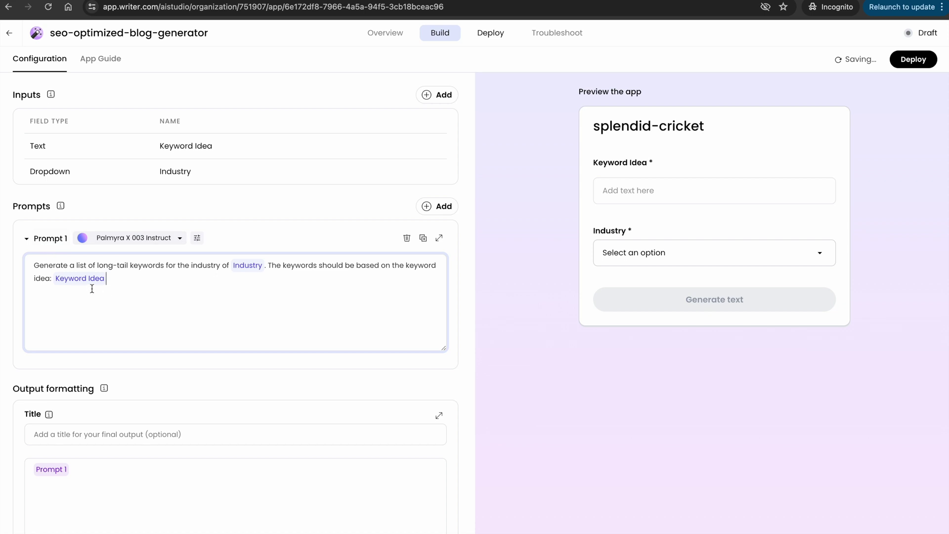
pyautogui.doubleClick(52, 239)
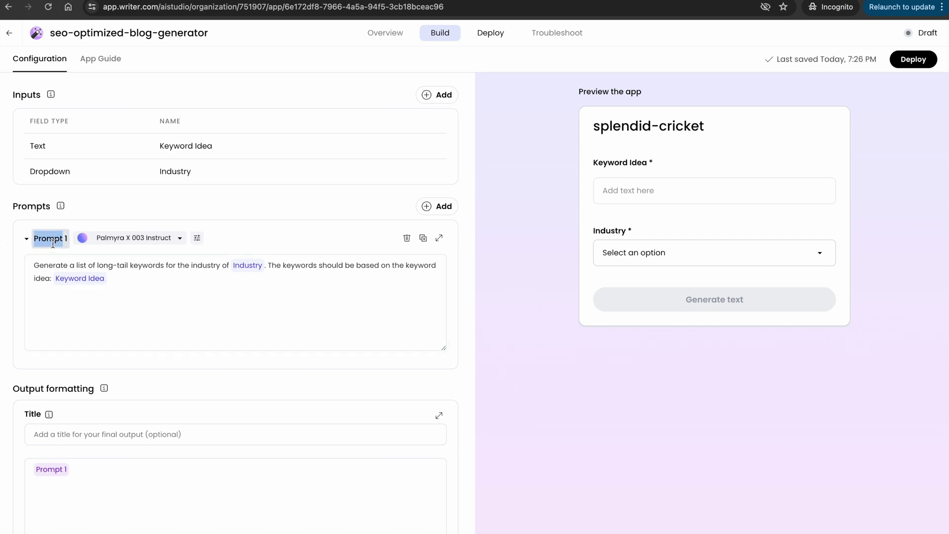
pyautogui.write('long tail keyword prompt')
# Add a second prompt asking for 3 blog titles for the Industry input, based on the list from a long tail keyword prompt reference below
pyautogui.click(438, 206)
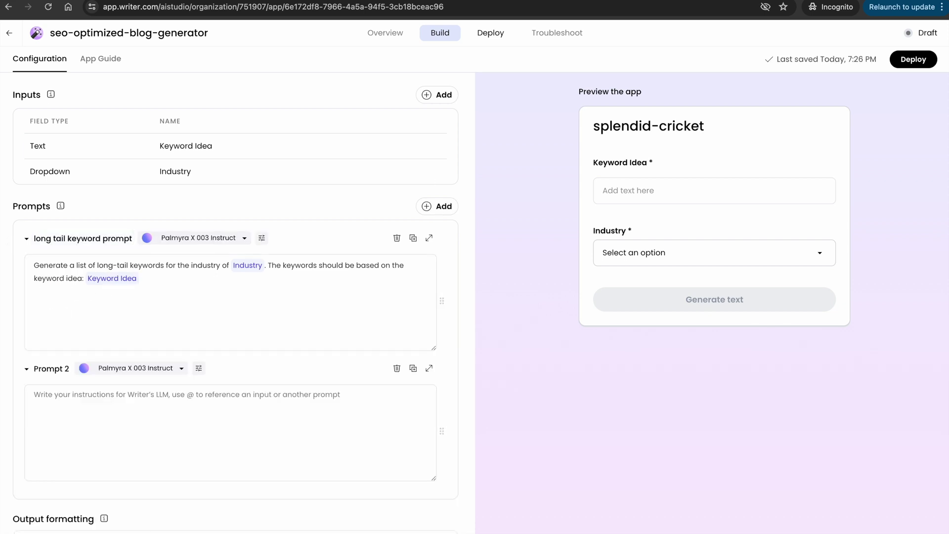
pyautogui.click(292, 413)
pyautogui.write('Generate a list of 3 blog titles for the industry of Industry The titles should be based on the long tail keywords provided from the list below')
pyautogui.scroll(-3, 64, 288)
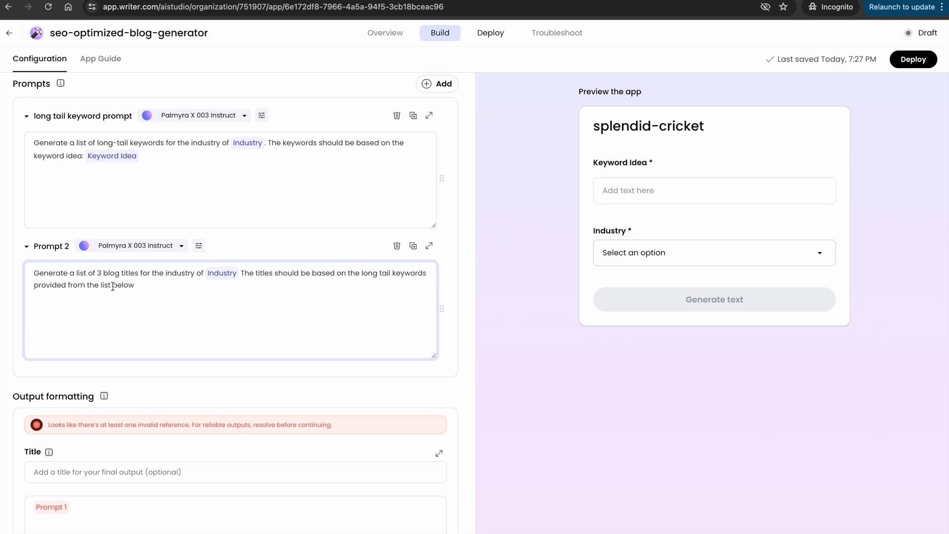
pyautogui.click(141, 286)
pyautogui.press('Return')
pyautogui.write('@')
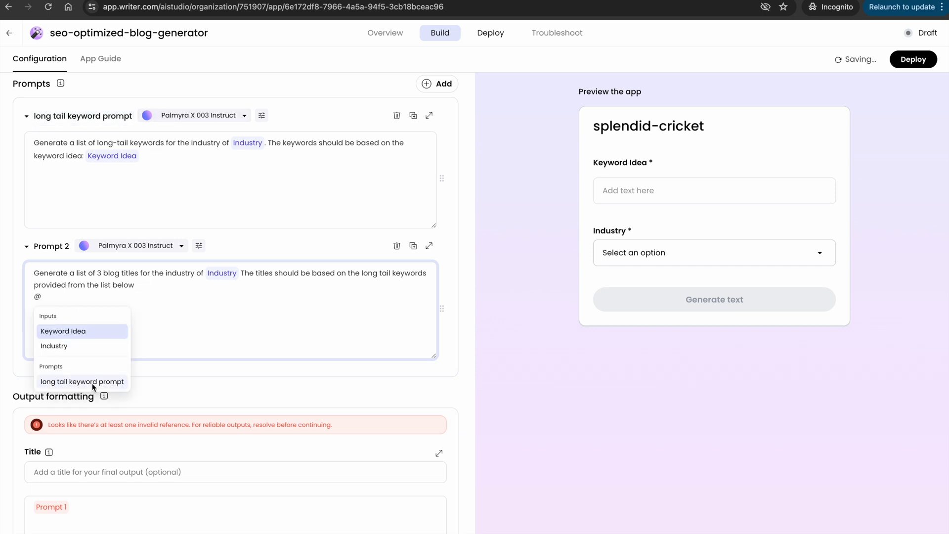
pyautogui.click(92, 382)
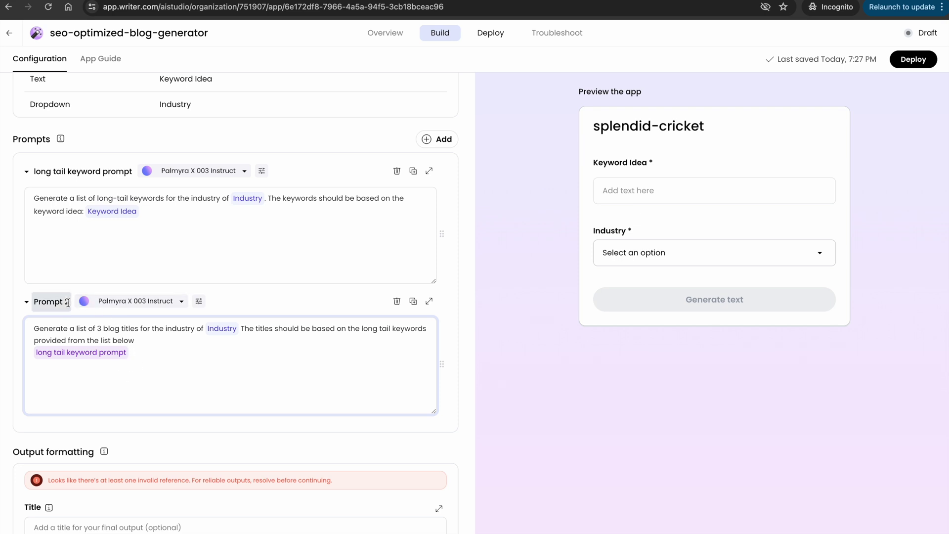
# Write Prompt 3 as "Generate a list of blog sections for the following blog titles:" followed by a blog title prompt reference
pyautogui.write('Generate a list of blog sections for the following blog titles:')
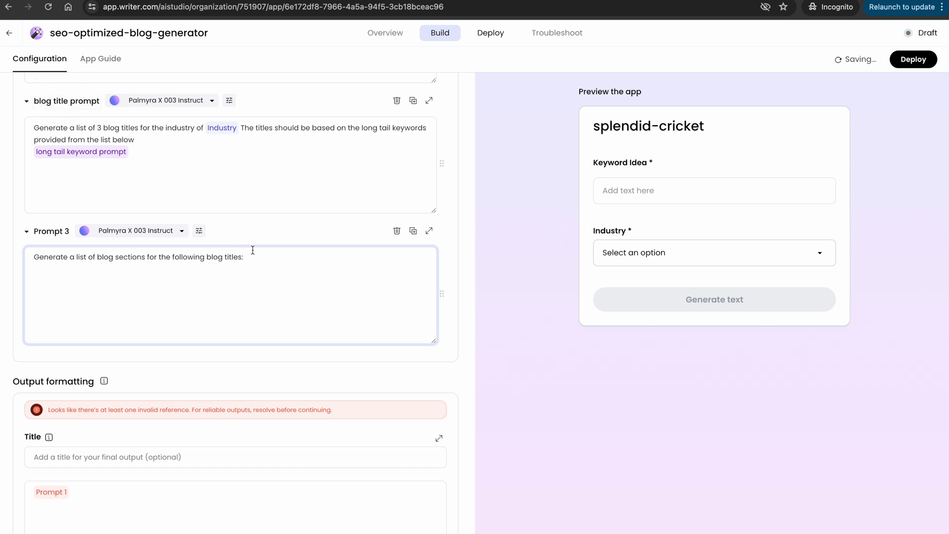
pyautogui.write('@')
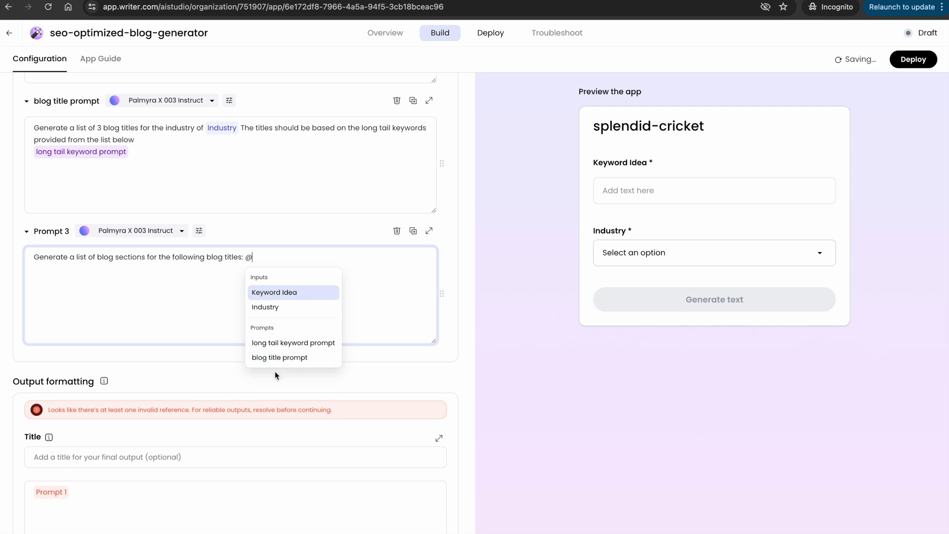
pyautogui.click(286, 359)
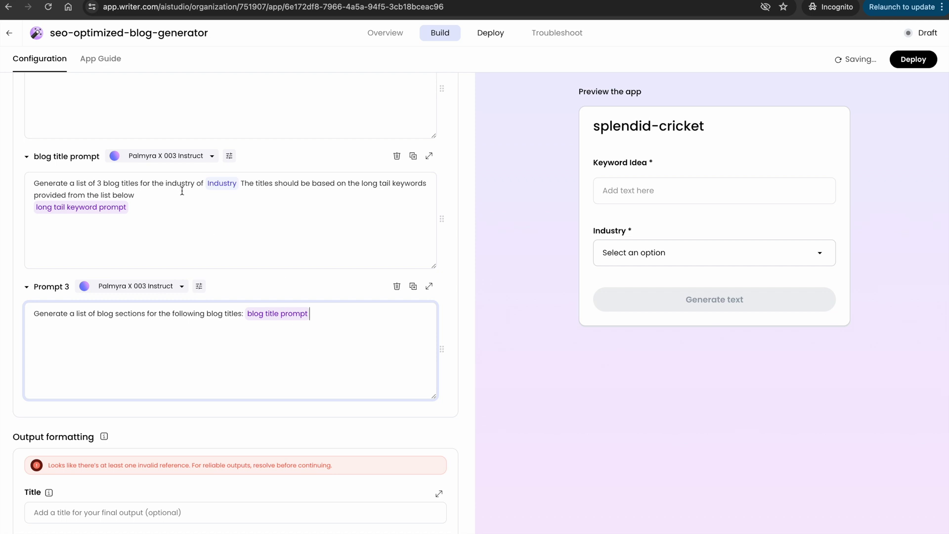
# Add a fourth prompt and open its instructions for editing
pyautogui.scroll(3, 198, 173)
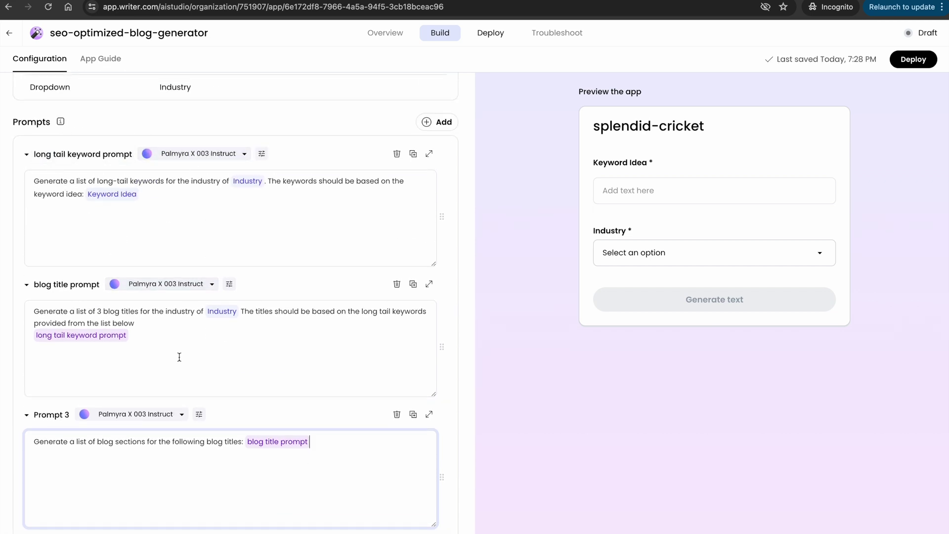
pyautogui.scroll(-6, 247, 511)
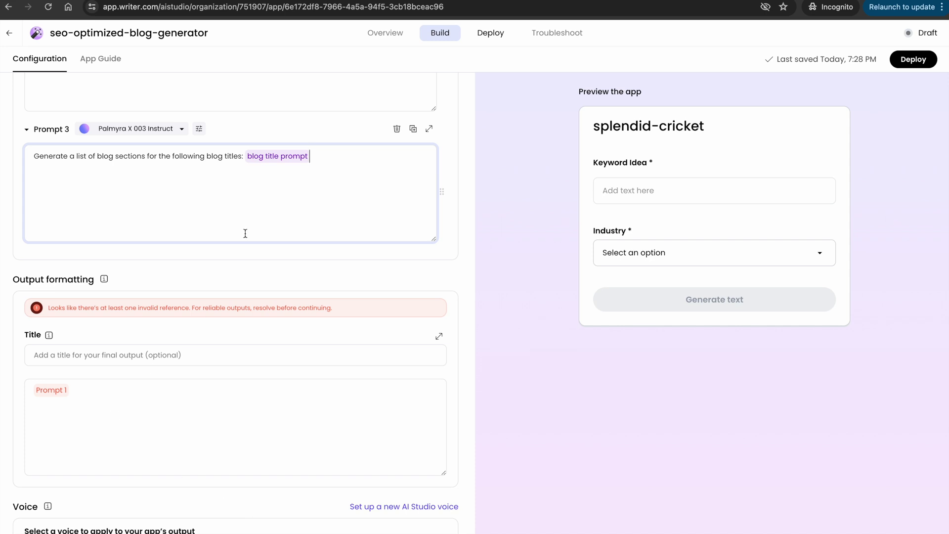
pyautogui.scroll(8, 383, 133)
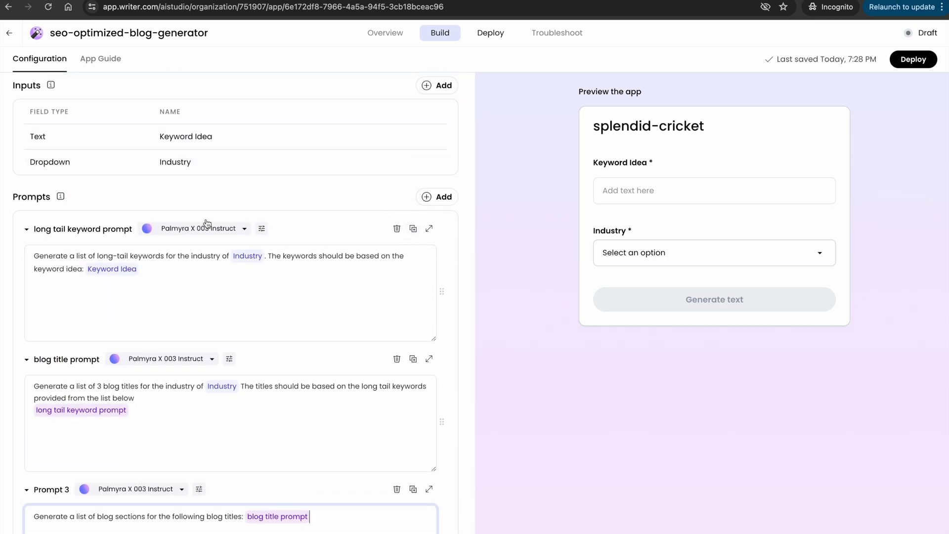
pyautogui.click(439, 198)
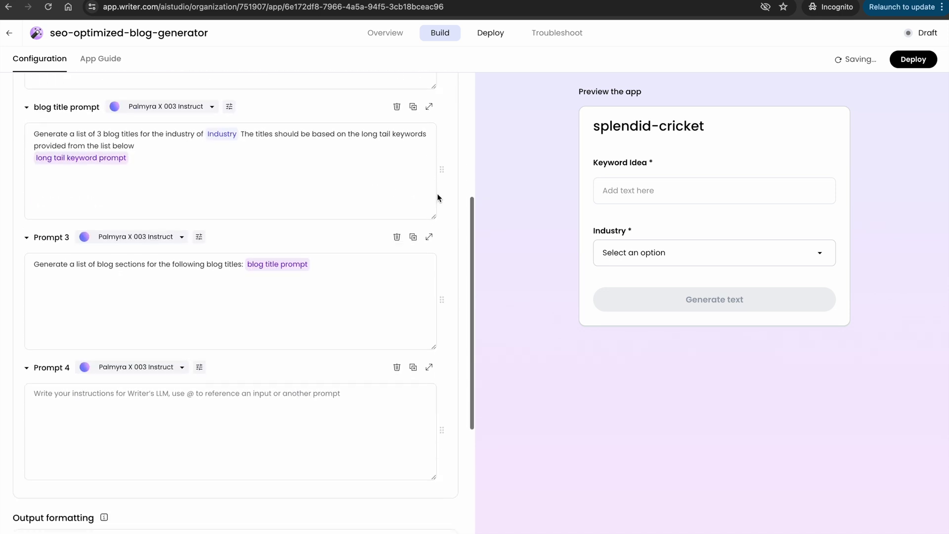
pyautogui.click(199, 413)
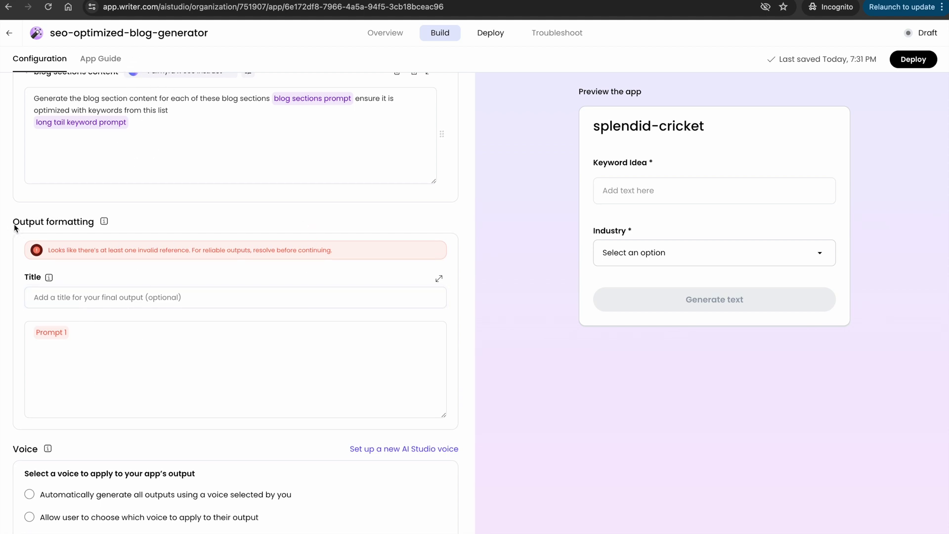
# Replace the invalid Prompt 1 reference in the output formatting with the heading <h2> List of long tail keywords </h2>
pyautogui.click(74, 332)
pyautogui.press('BackSpace')
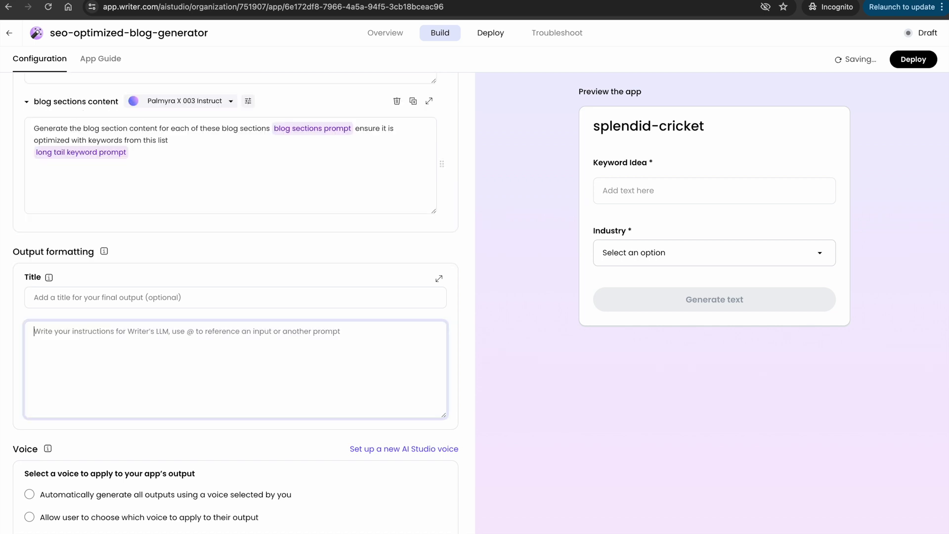
pyautogui.write('<h2> L')
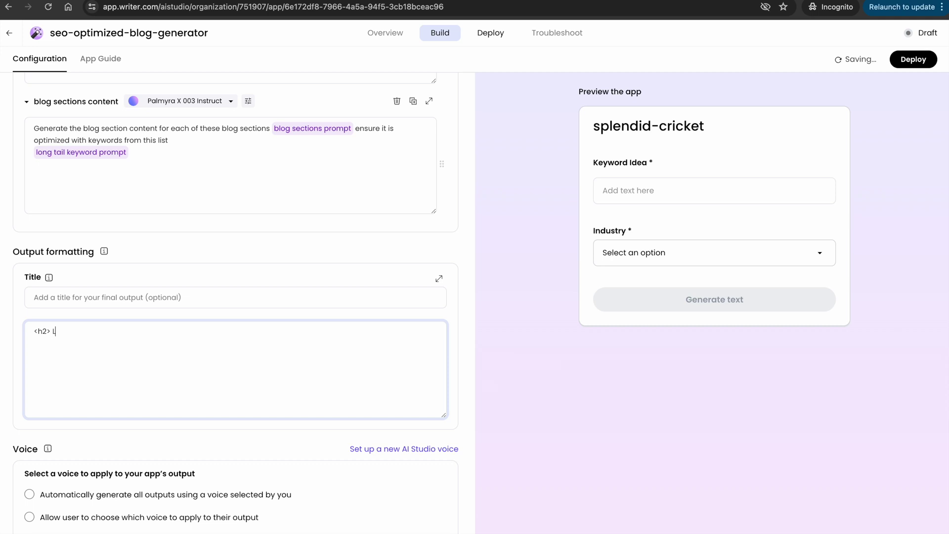
pyautogui.write('ist of Long tail keywords </h2>')
pyautogui.press('Return')
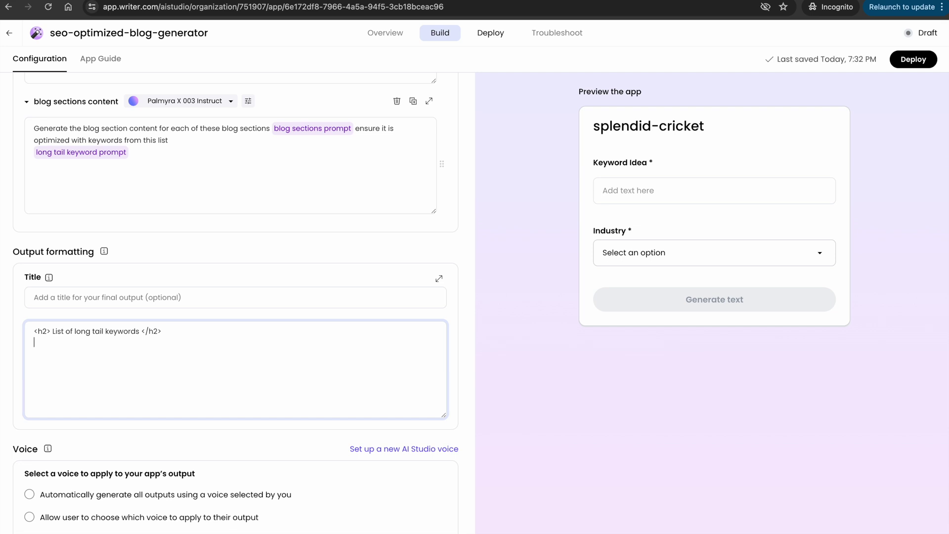
# Insert a reference to the long tail keyword prompt below its heading in the output formatting
pyautogui.write('@')
pyautogui.press('Down')
pyautogui.press('Down')
pyautogui.press('Down')
pyautogui.press('Up')
pyautogui.press('Return')
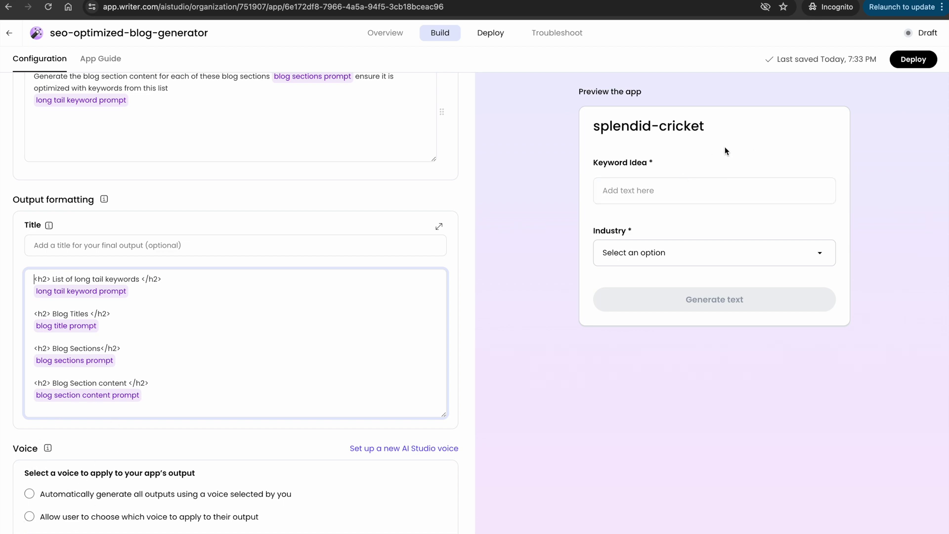
# Test the app preview by generating text for the keyword idea "mountain bikes" and the Retail industry
pyautogui.click(642, 185)
pyautogui.click(642, 192)
pyautogui.write('mountain bikes')
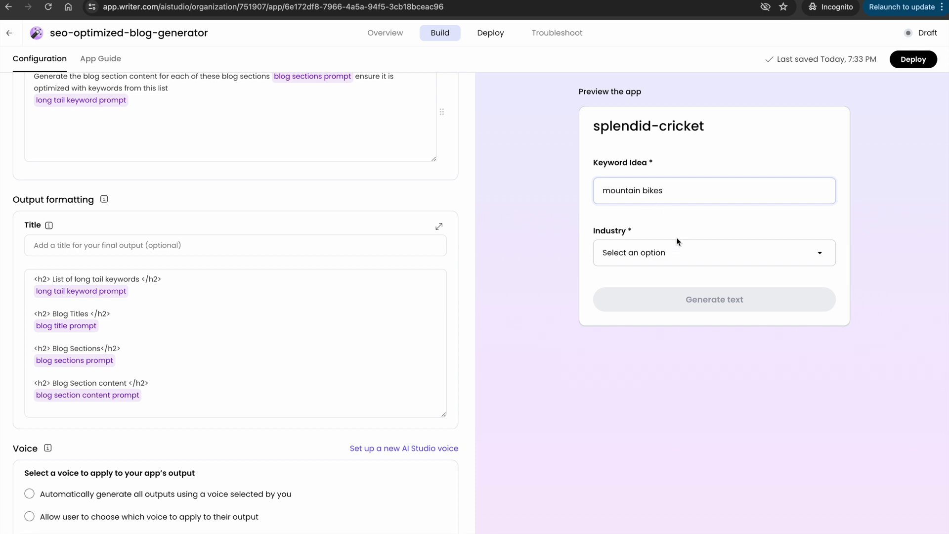
pyautogui.click(680, 252)
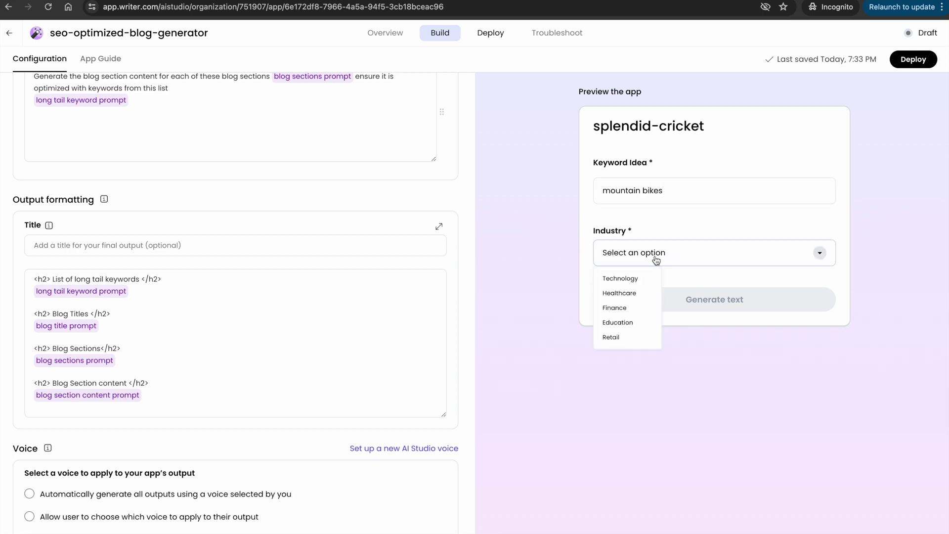
pyautogui.click(618, 340)
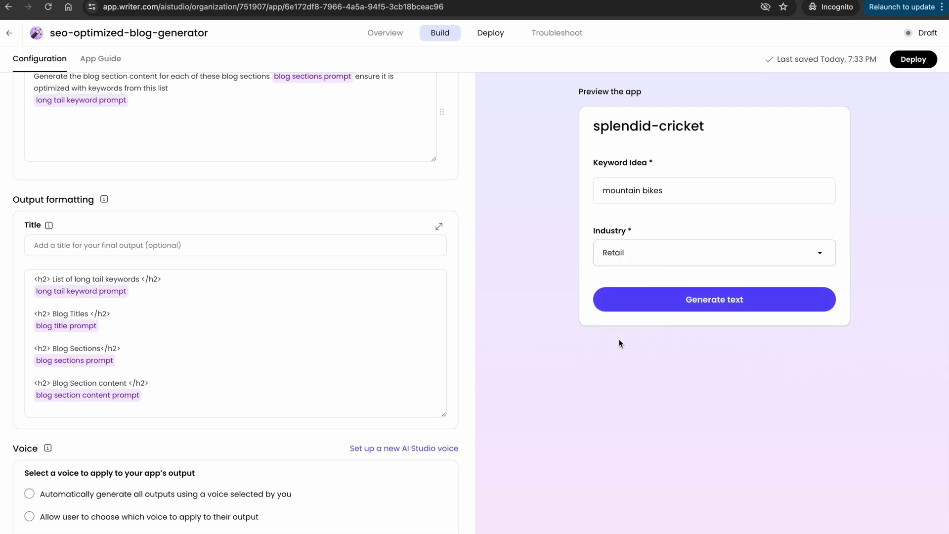
pyautogui.click(722, 300)
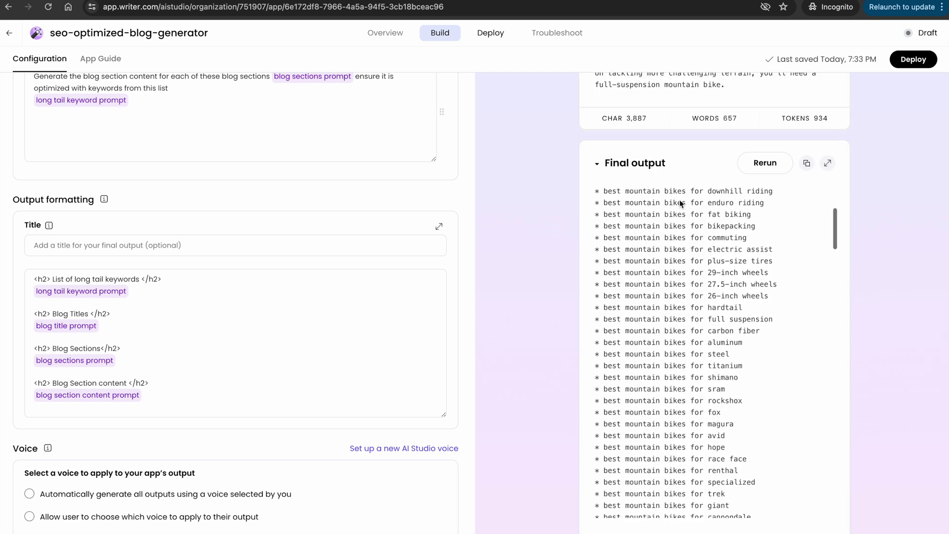
# Review the final output's long tail keywords, blog titles, blog sections and blog section content
pyautogui.scroll(5, 679, 202)
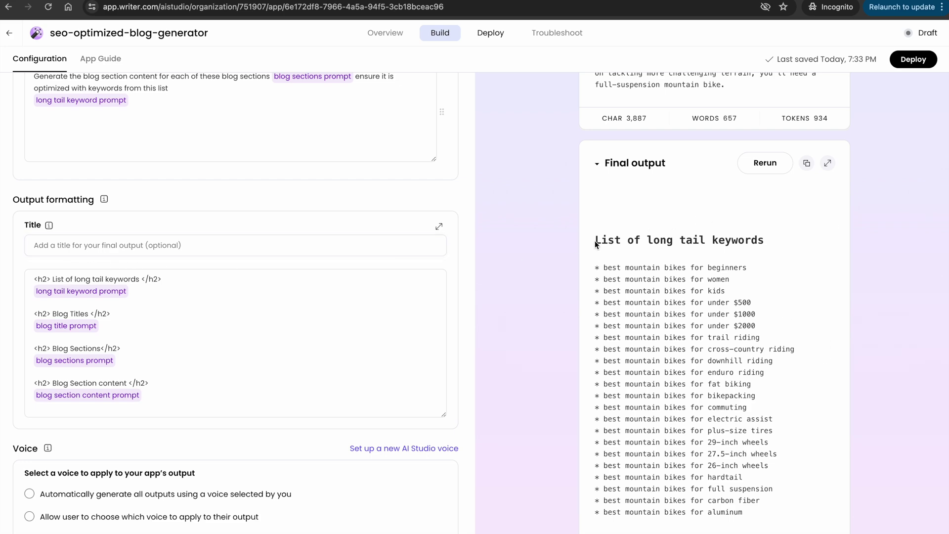
pyautogui.scroll(-15, 710, 375)
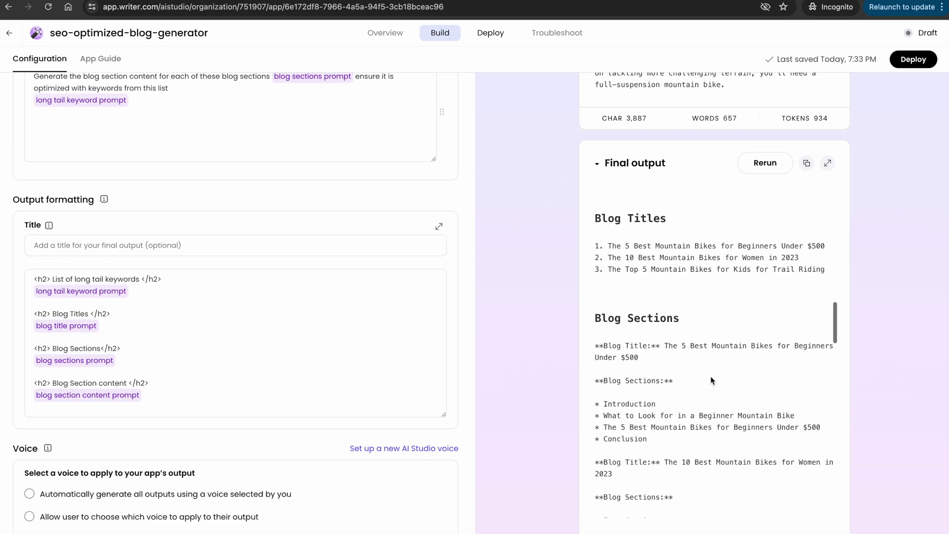
pyautogui.scroll(-10, 672, 405)
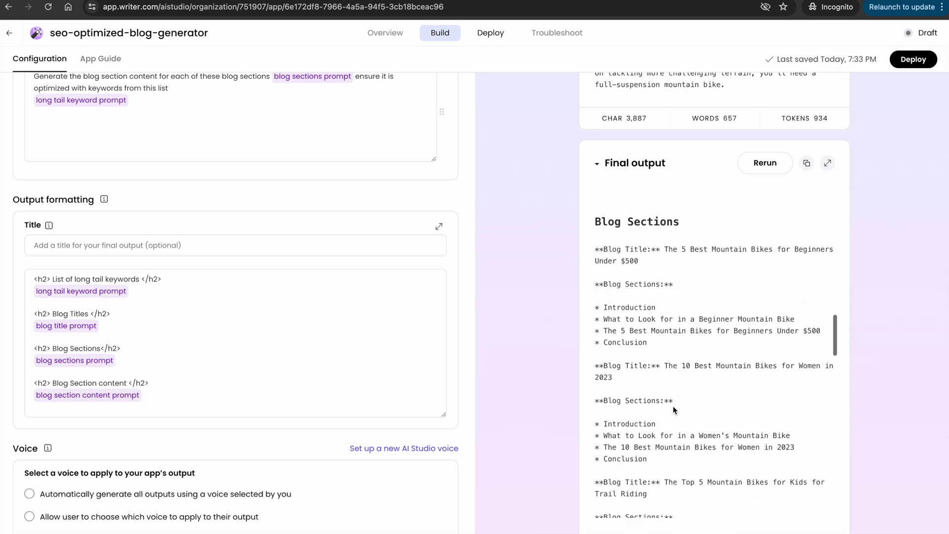
pyautogui.scroll(3, 668, 432)
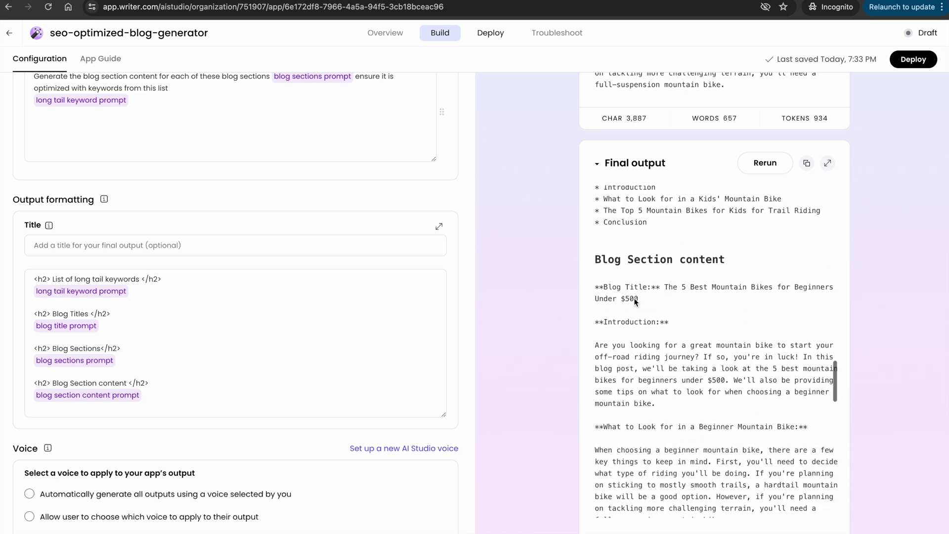
pyautogui.scroll(2, 655, 424)
pyautogui.scroll(-6, 663, 467)
pyautogui.scroll(6, 663, 467)
pyautogui.scroll(-2, 618, 346)
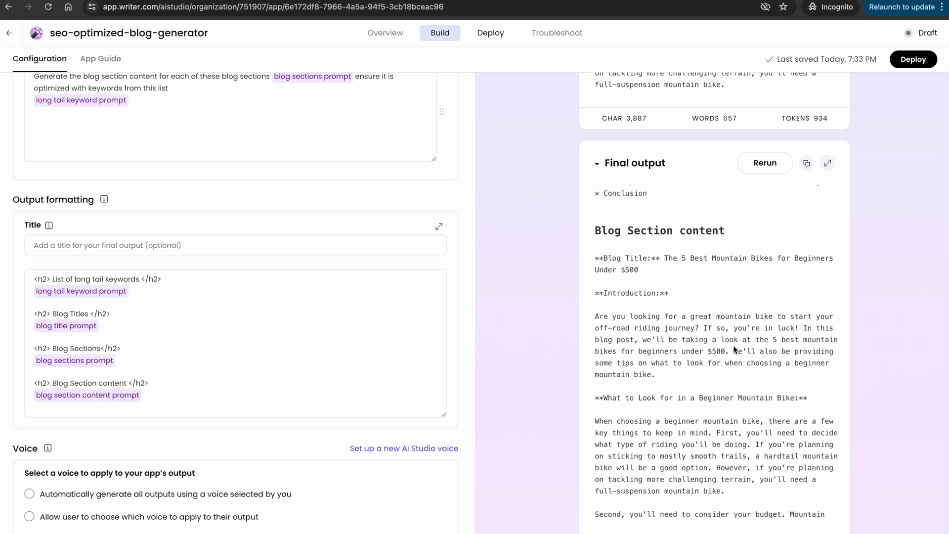
pyautogui.scroll(-6, 734, 345)
pyautogui.scroll(2, 733, 345)
pyautogui.scroll(3, 733, 345)
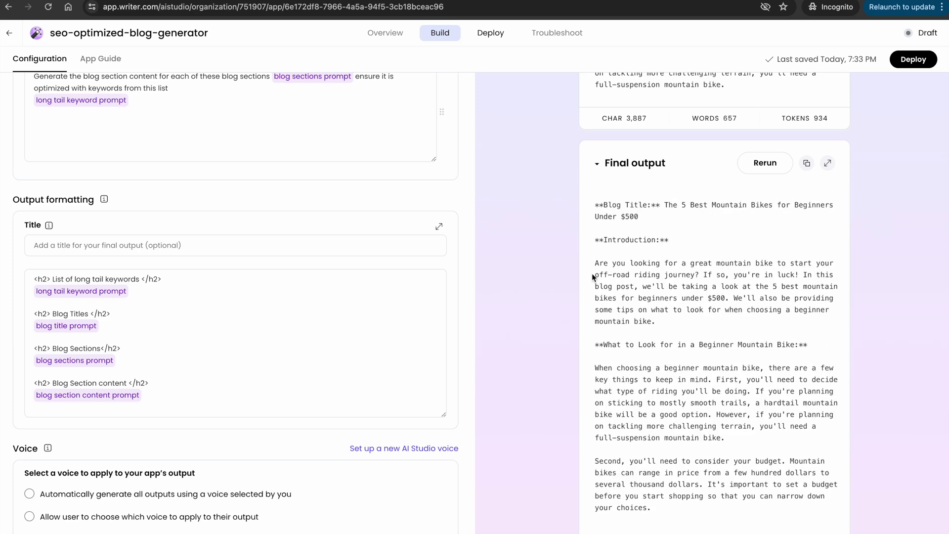
pyautogui.scroll(-10, 679, 275)
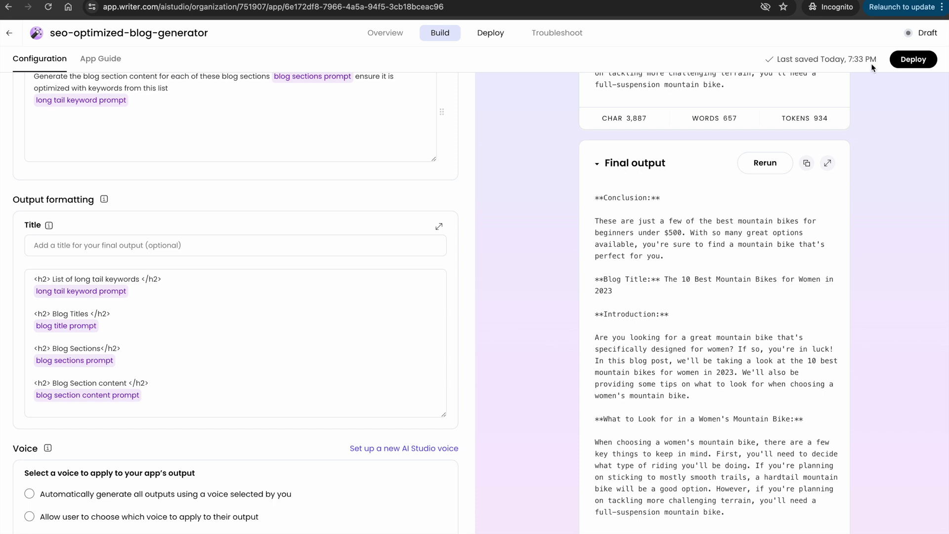
# Enable the Playground in the deployment settings, check the app there, and return to those settings
pyautogui.click(918, 60)
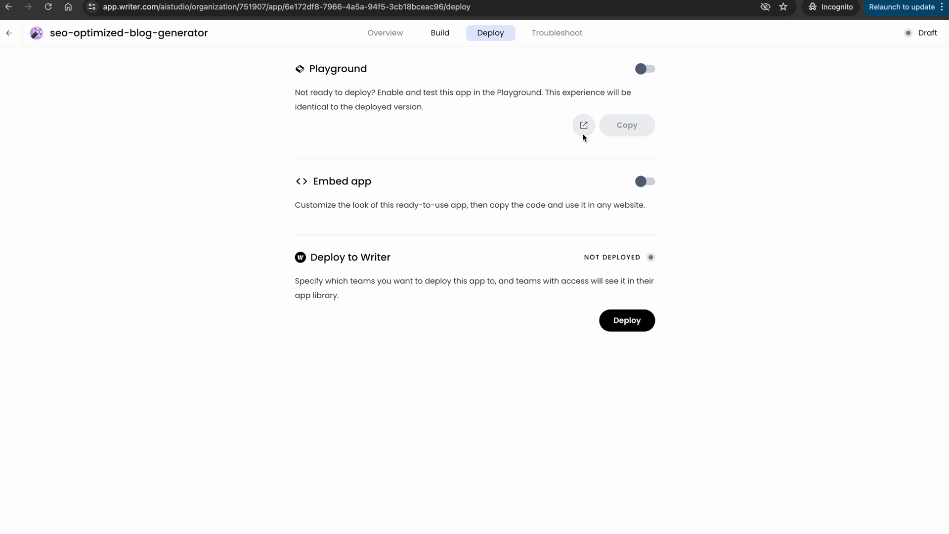
pyautogui.click(645, 72)
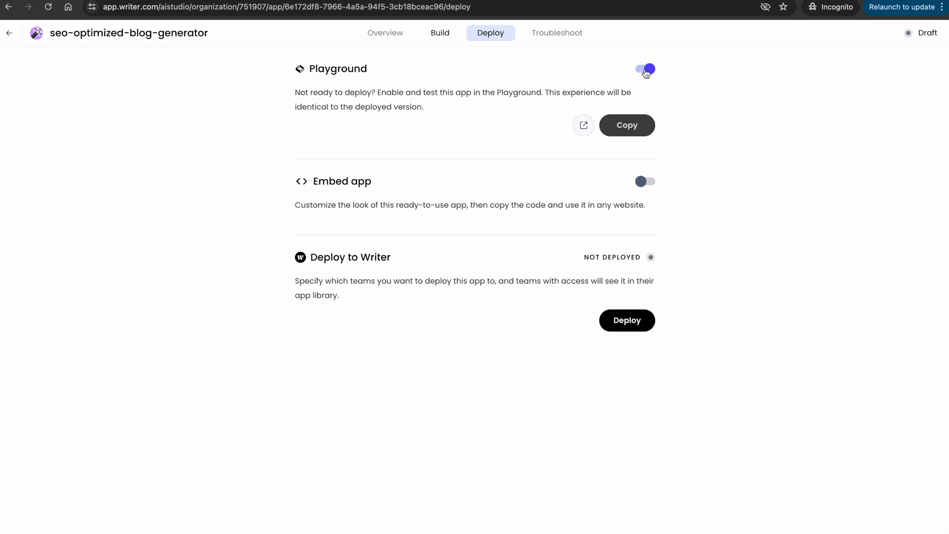
pyautogui.click(584, 127)
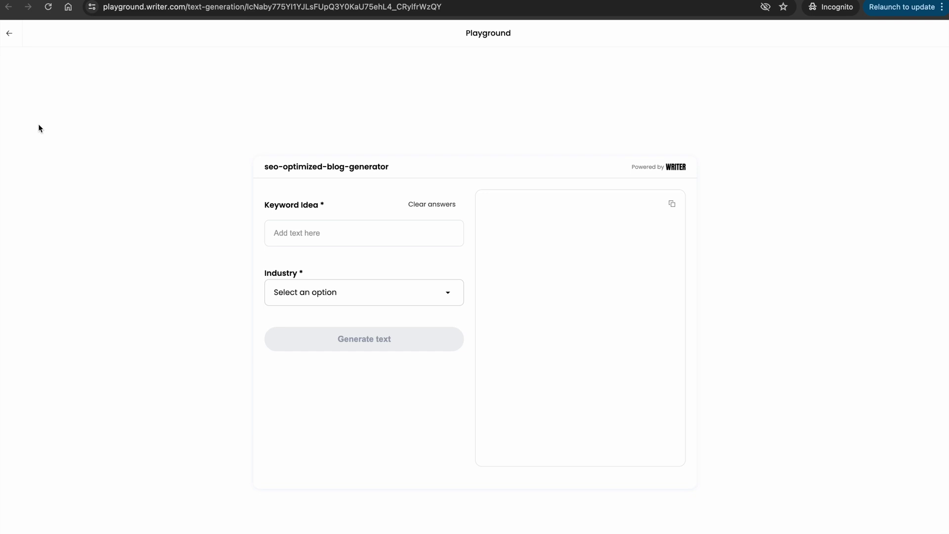
pyautogui.hotkey('ctrl', 'w')
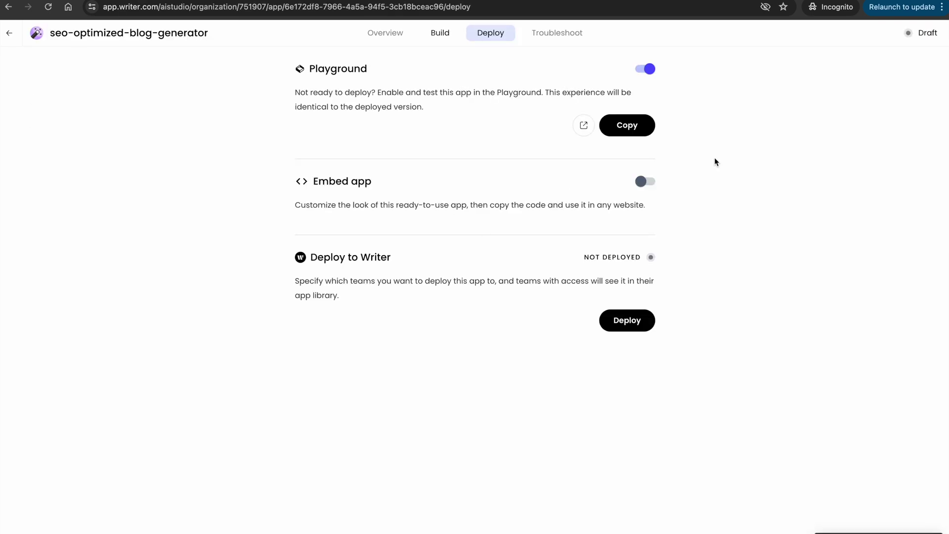
# Enable Embed app and look over its domain allowlist, Centered and Widget styles, and embed code
pyautogui.click(640, 182)
pyautogui.scroll(-2, 467, 335)
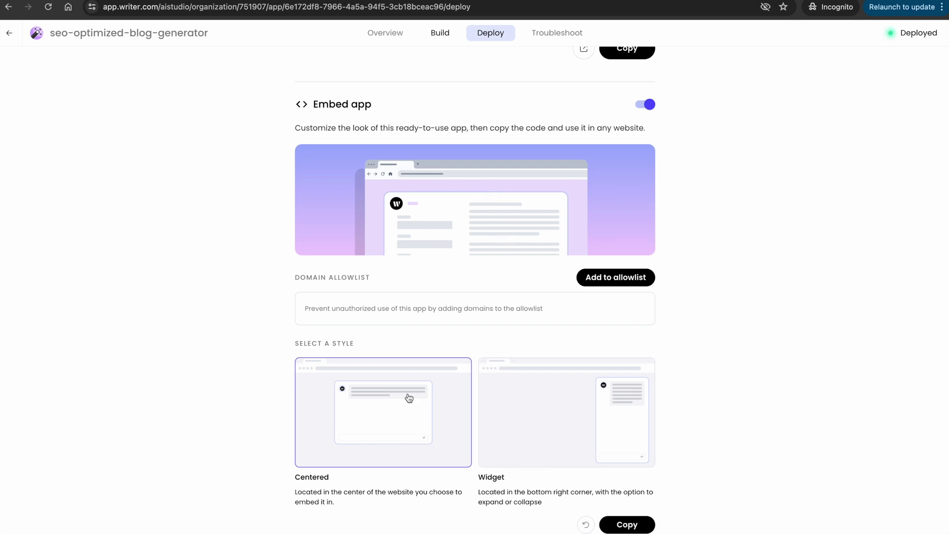
pyautogui.scroll(-3, 424, 451)
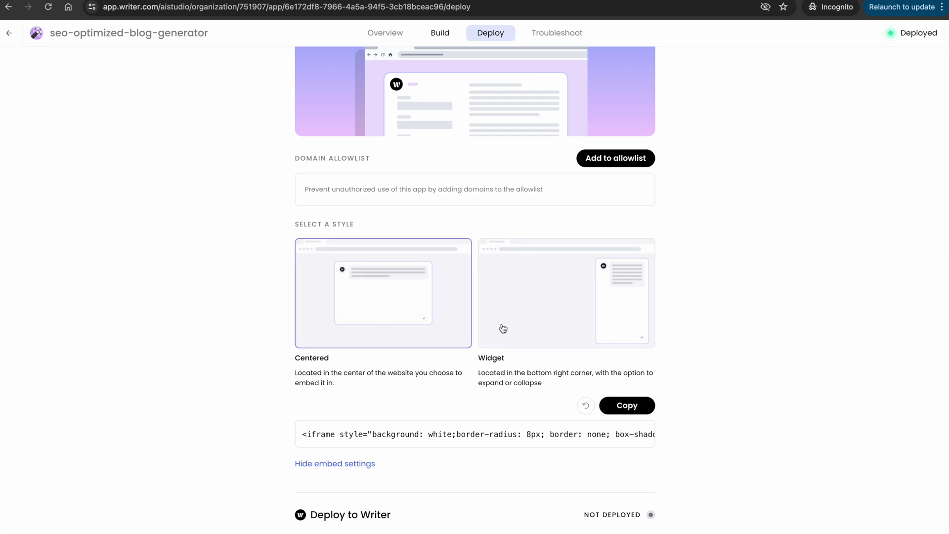
pyautogui.scroll(-1, 534, 381)
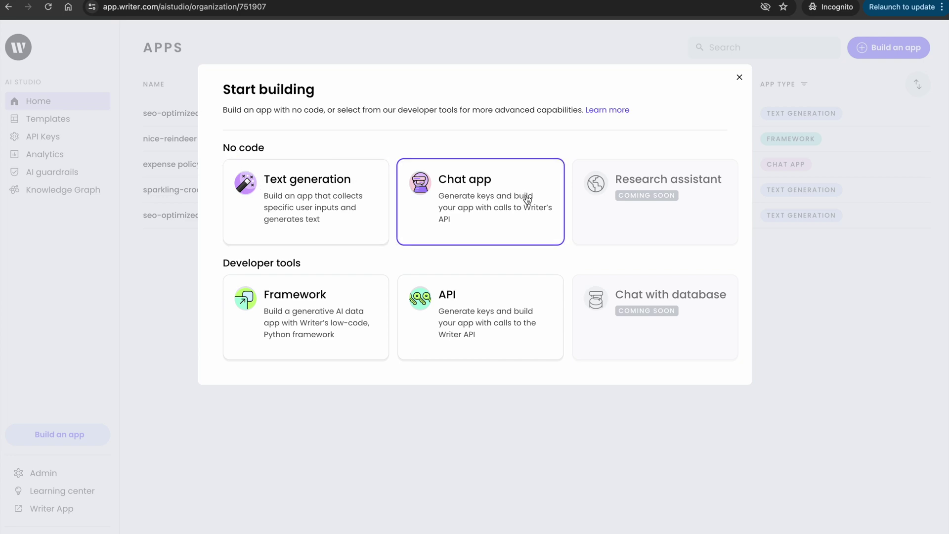
# Create a no-code chat app and paste a welcome message introducing the Expense Bot for questions about the expense policy
pyautogui.click(494, 210)
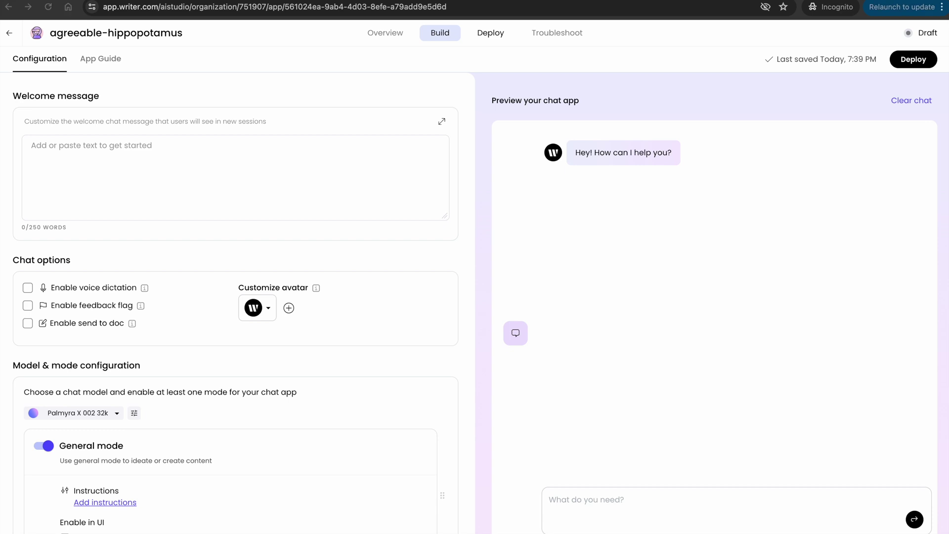
pyautogui.click(105, 168)
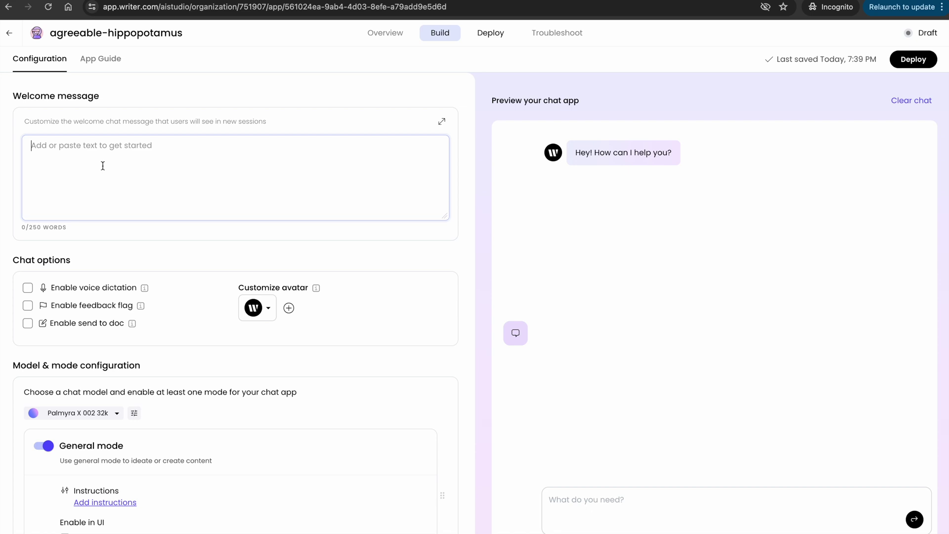
pyautogui.hotkey('ctrl', 'v')
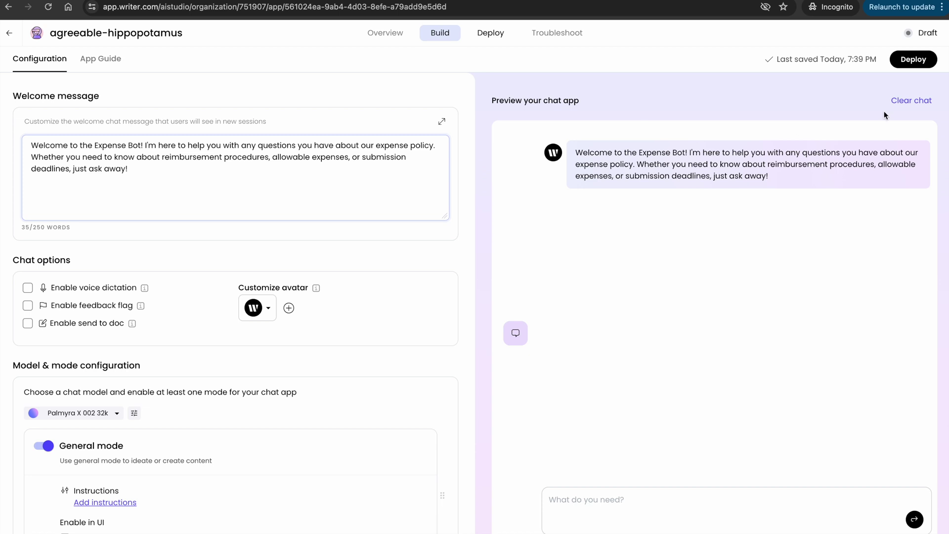
# Enable voice dictation and the feedback flag for the chat app
pyautogui.click(28, 289)
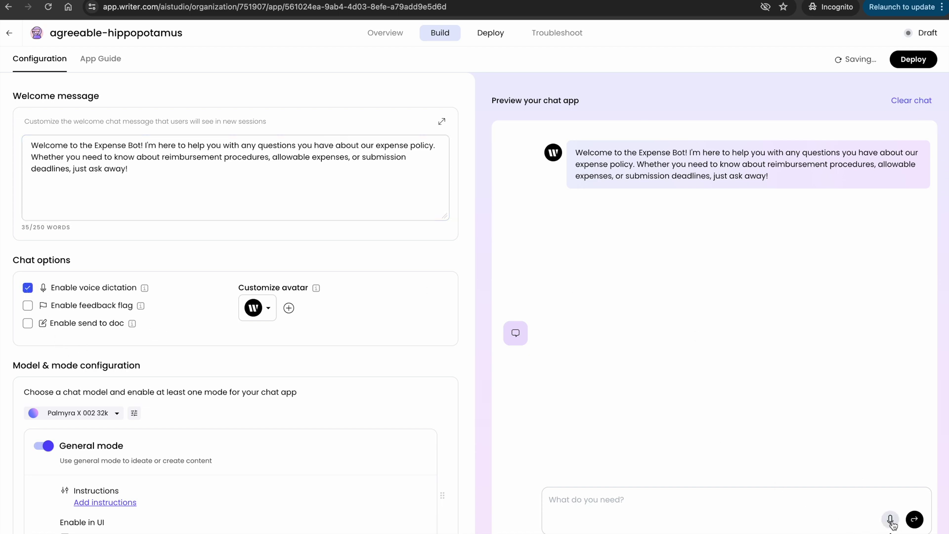
pyautogui.click(28, 306)
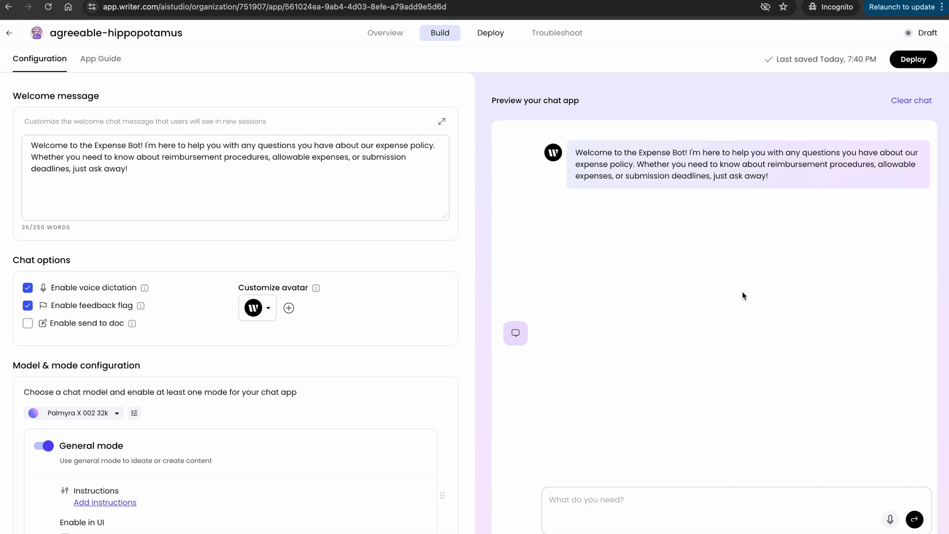
# Enable send to doc for the chat app and select the black Writer logo as its avatar
pyautogui.click(28, 324)
pyautogui.scroll(-2, 279, 406)
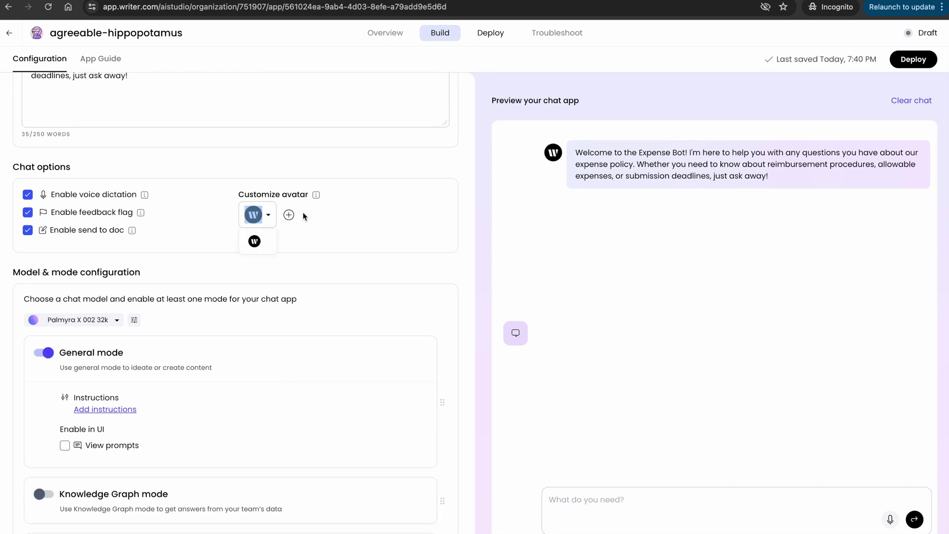
pyautogui.click(265, 242)
pyautogui.scroll(-1, 380, 314)
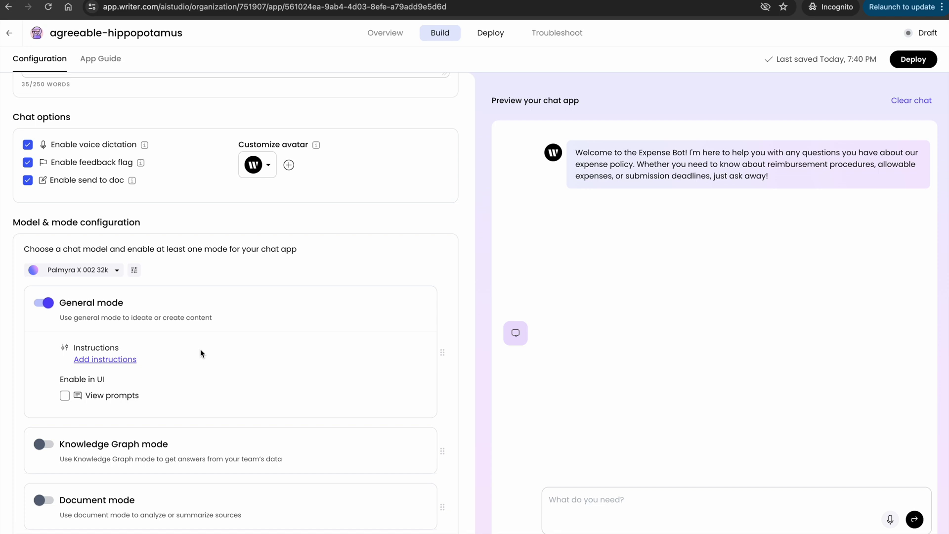
# Select Palmyra X 002 32k as the chat model, enable Document mode and disable General mode
pyautogui.click(79, 270)
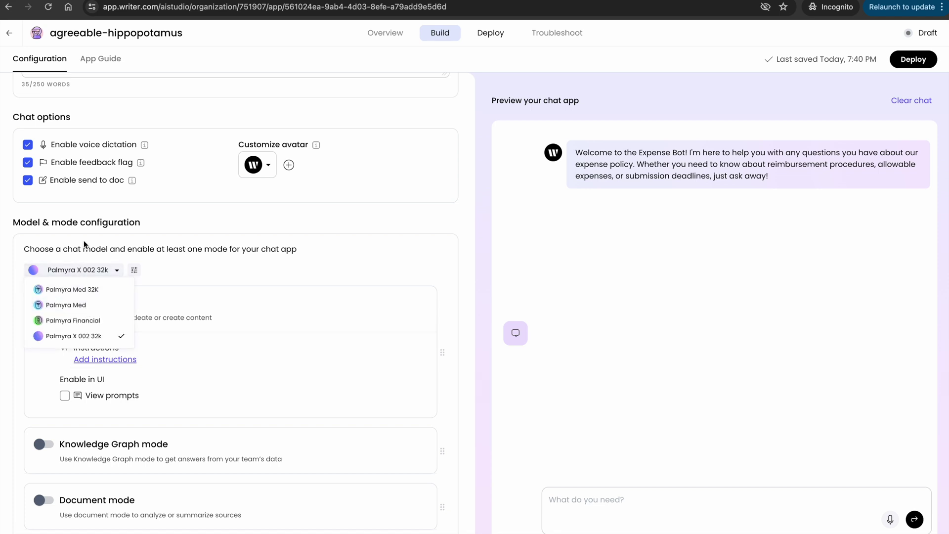
pyautogui.click(93, 336)
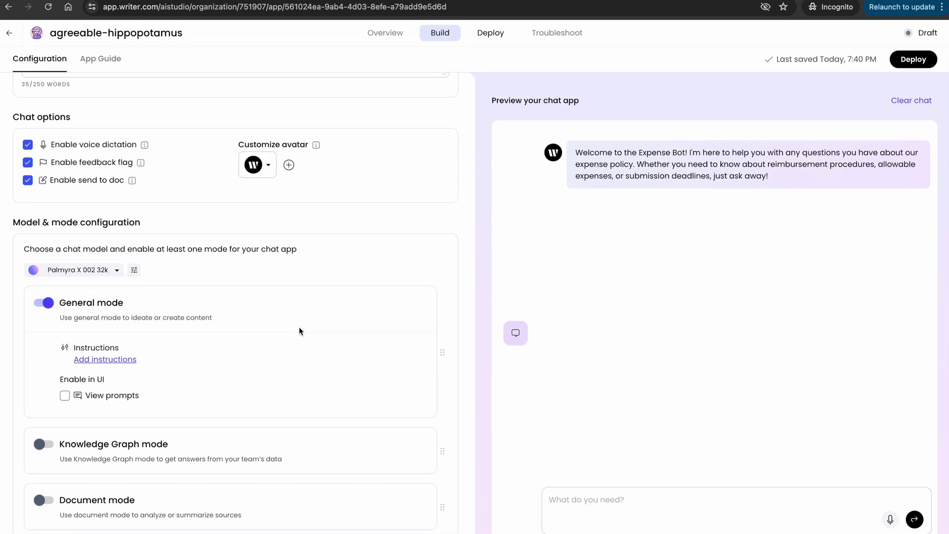
pyautogui.scroll(-1, 244, 439)
pyautogui.click(47, 500)
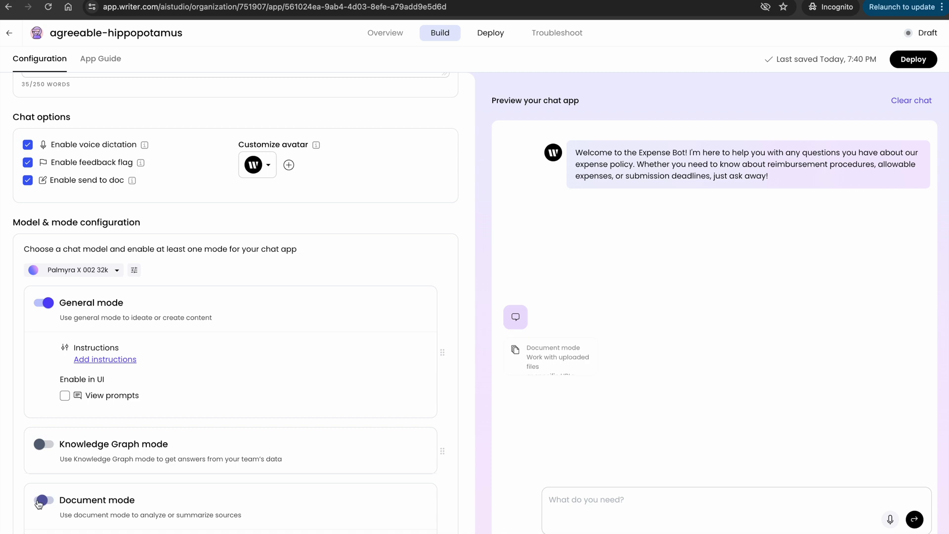
pyautogui.click(47, 302)
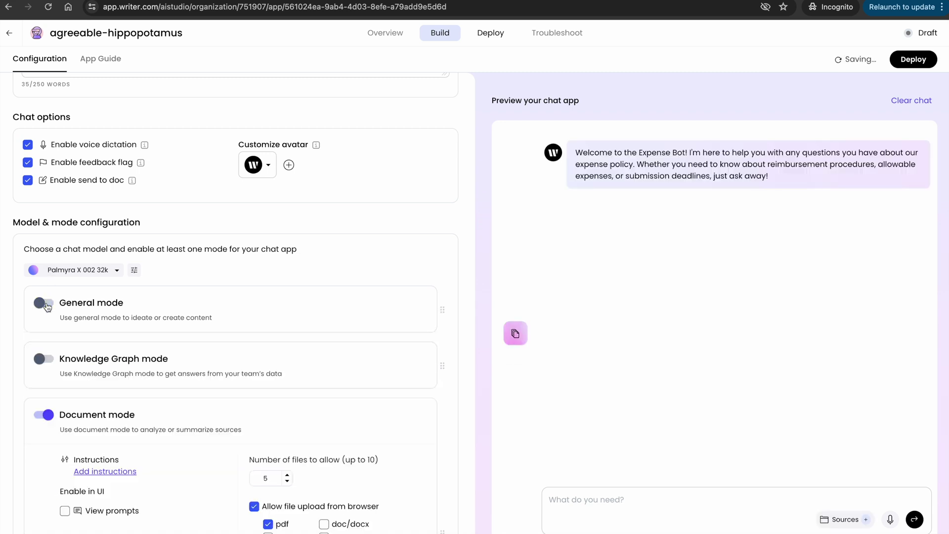
# Add Document mode instructions casting the bot as an HR consultant who answers expense policy questions clearly and concisely from the provided document
pyautogui.scroll(-3, 298, 406)
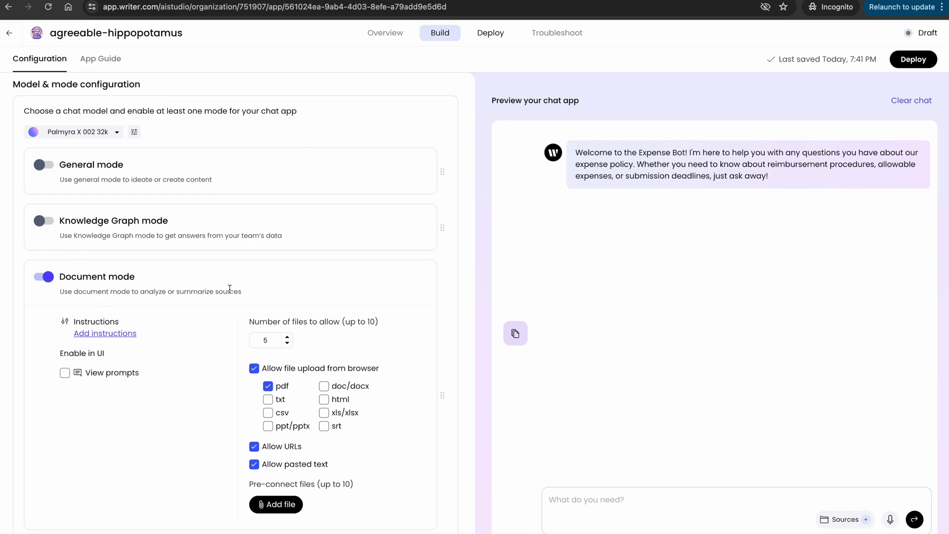
pyautogui.click(96, 334)
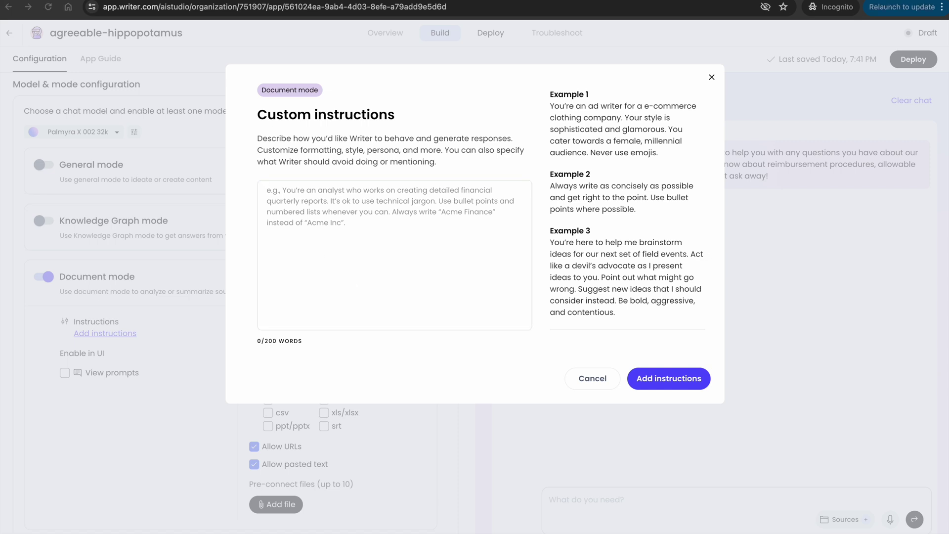
pyautogui.click(336, 204)
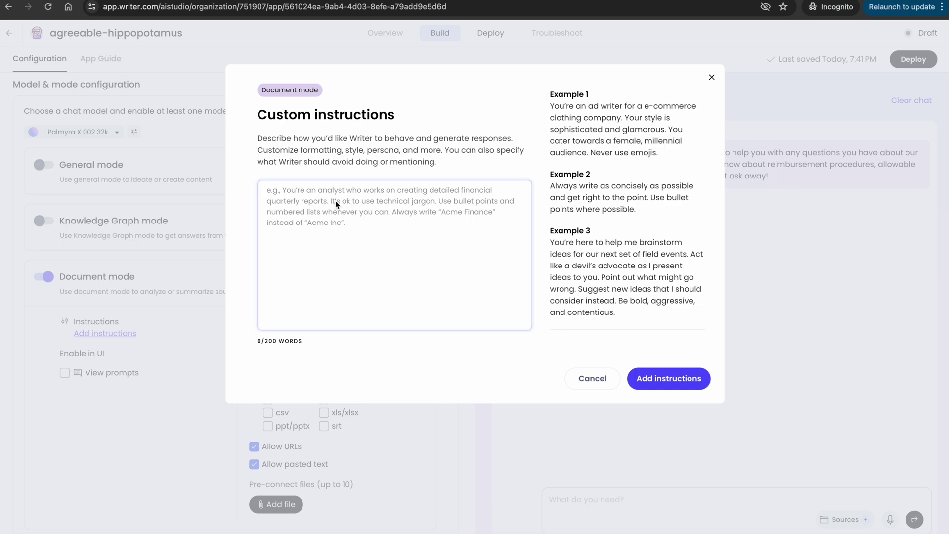
pyautogui.press('super+v')
pyautogui.click(664, 378)
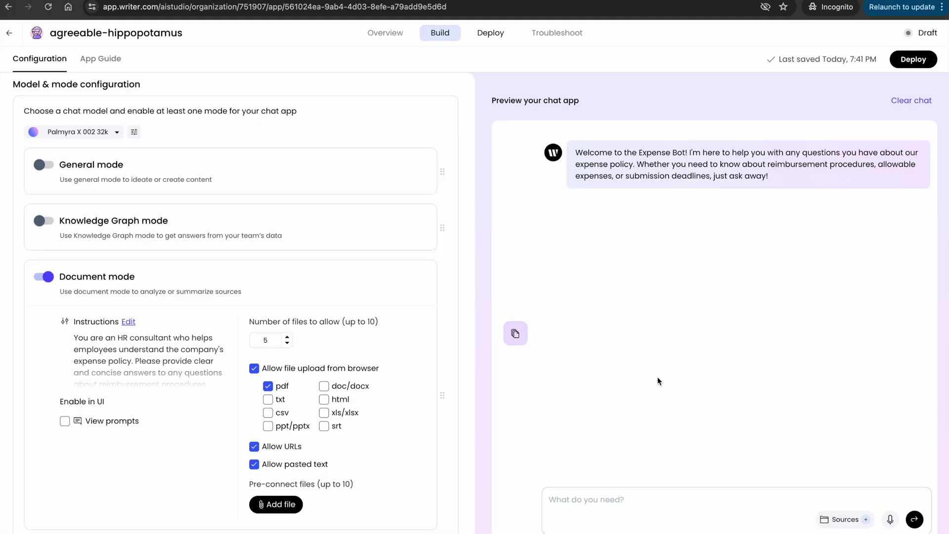
# Review the full custom instructions for Document mode and close them without changes
pyautogui.click(172, 349)
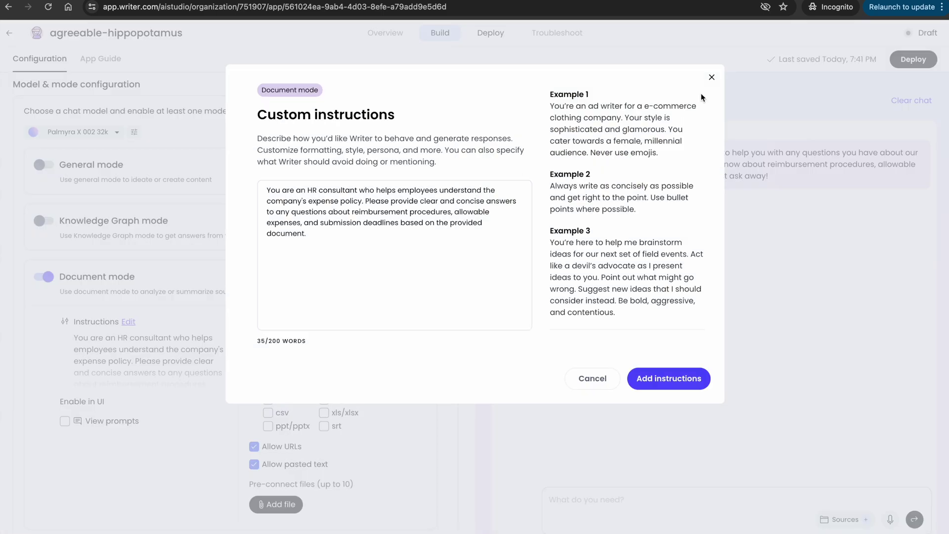
pyautogui.click(712, 79)
pyautogui.click(148, 357)
pyautogui.click(712, 77)
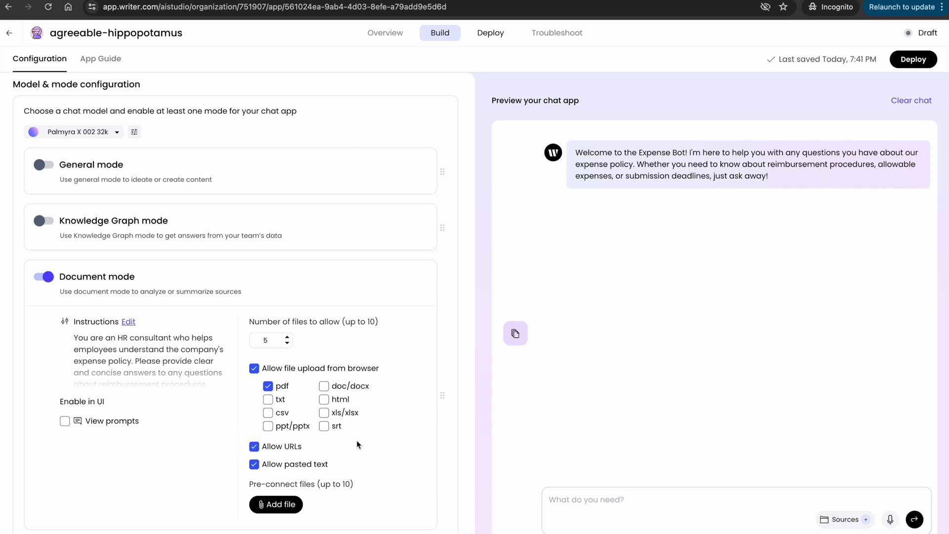
# Pre-connect the file Expense Reimbursement Policy.pdf to Document mode
pyautogui.click(277, 505)
pyautogui.press('Right')
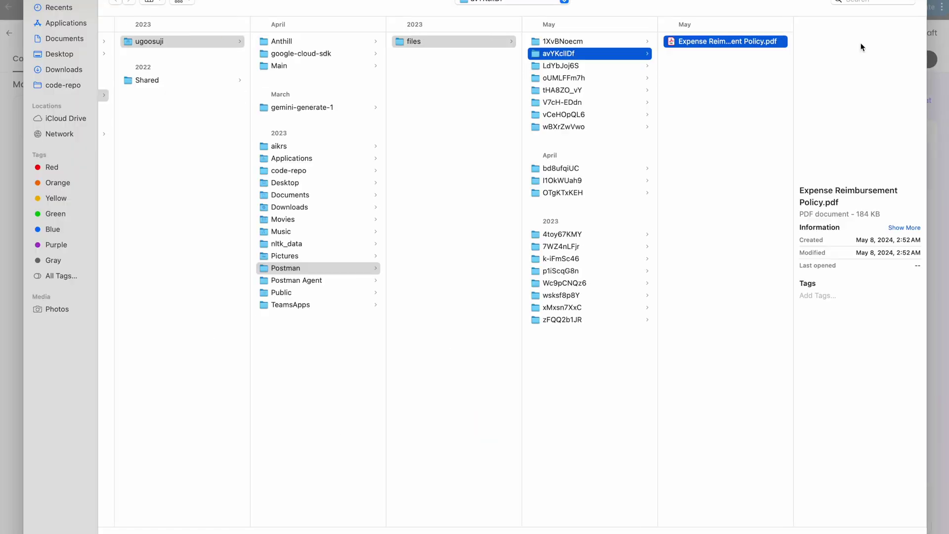
pyautogui.press('Return')
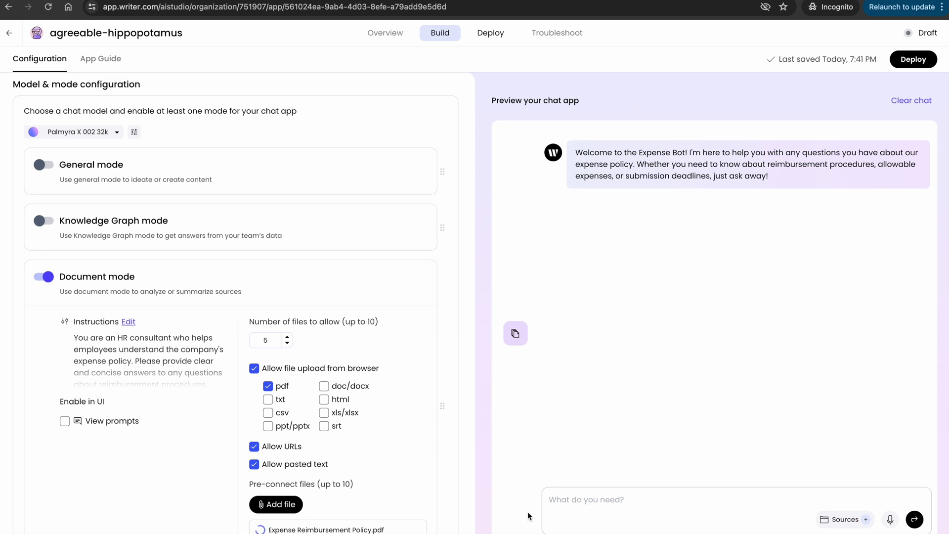
# Ask the preview chat "What is the maximum amount I can get reimbursed for lunch and breakfast?" and expand the answer's thought process
pyautogui.click(595, 501)
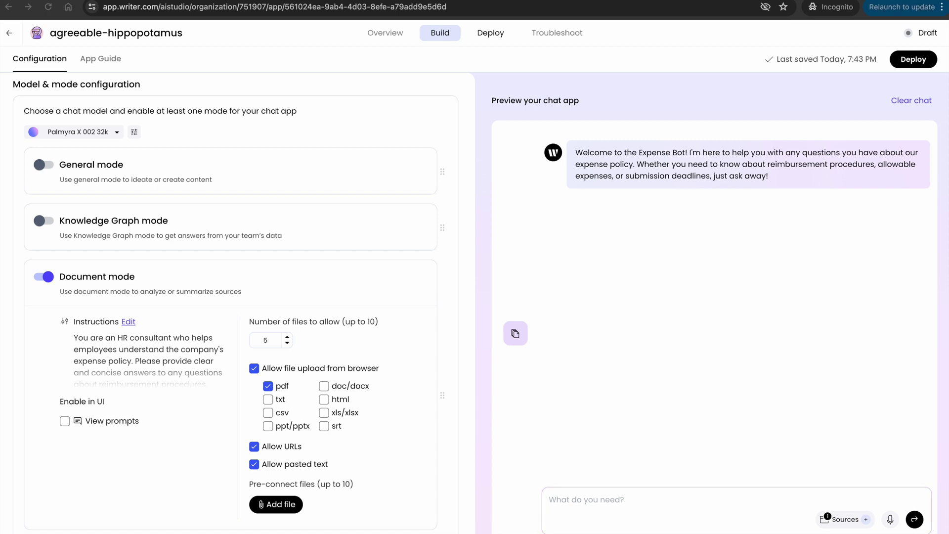
pyautogui.click(579, 514)
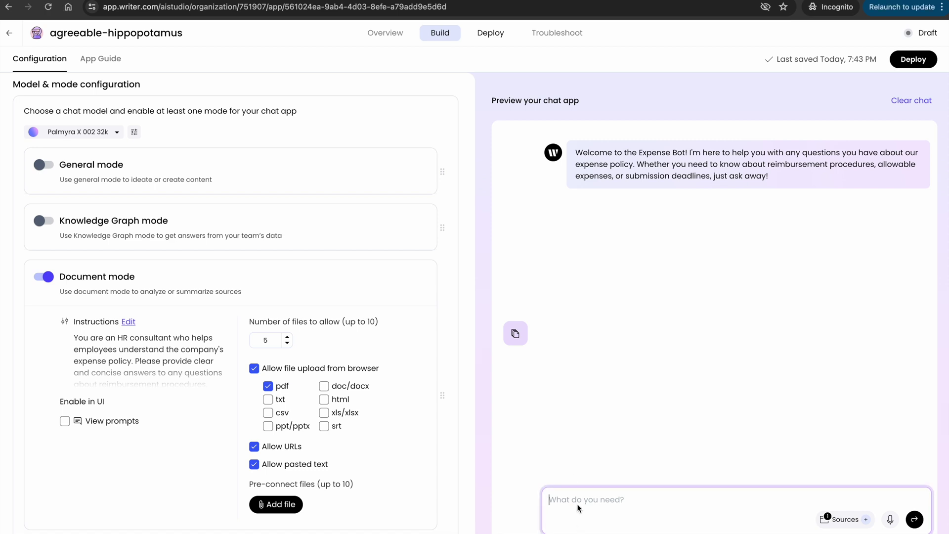
pyautogui.hotkey('ctrl', 'v')
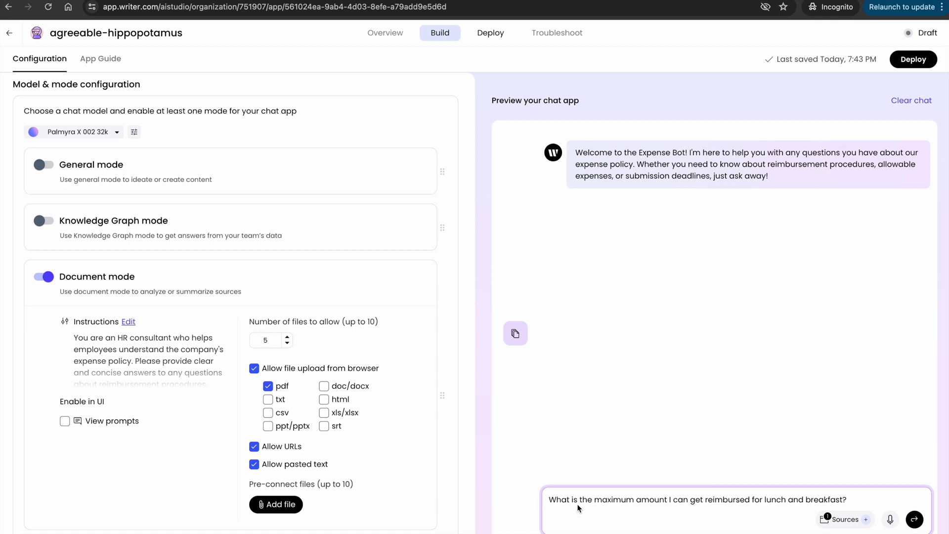
pyautogui.press('Return')
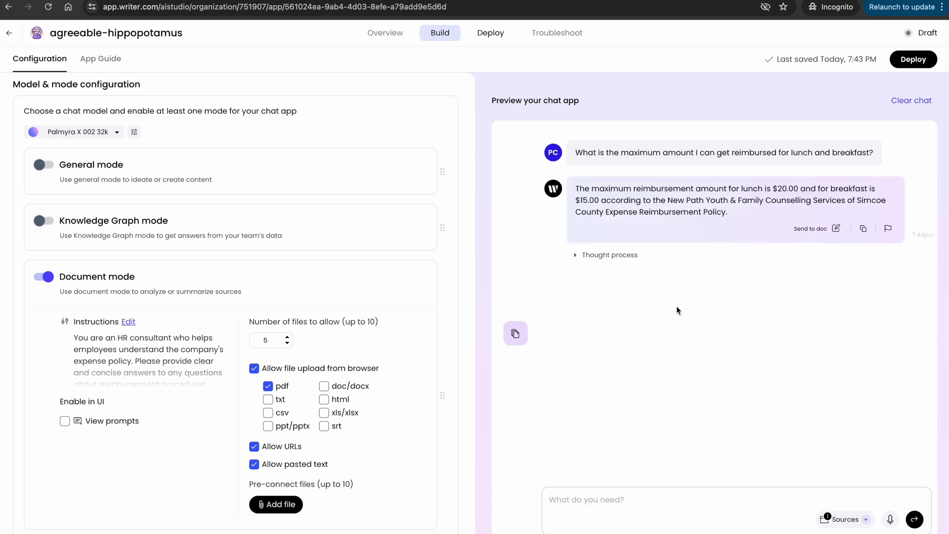
pyautogui.click(624, 258)
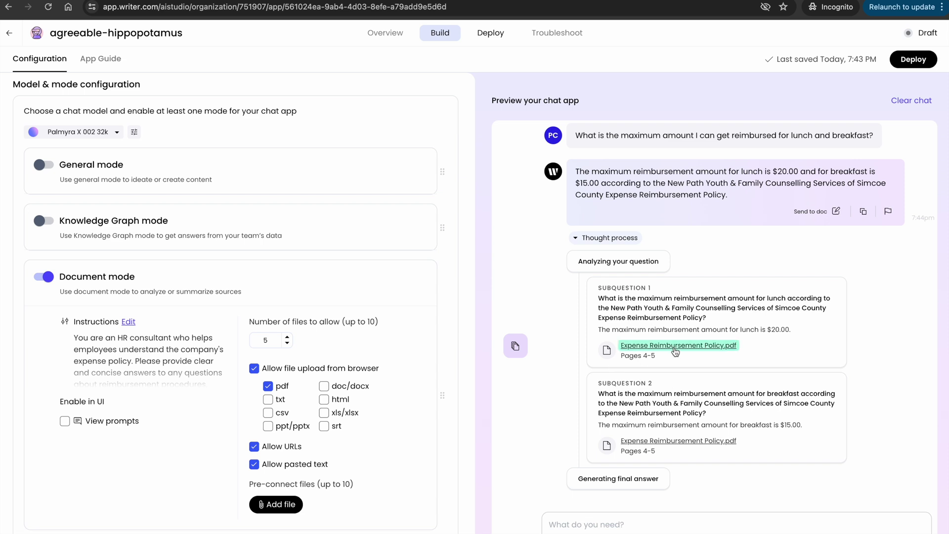
pyautogui.scroll(1, 590, 124)
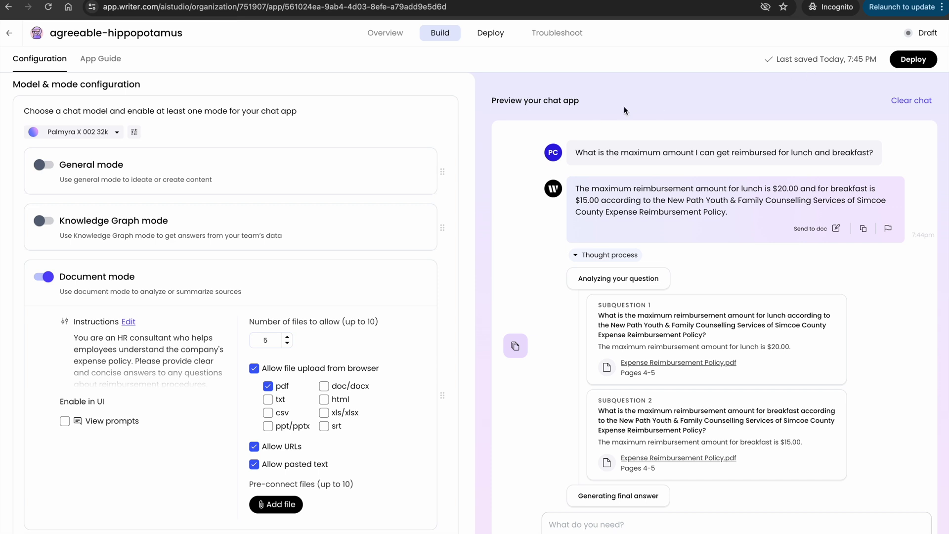
# Enable the Playground for the chat app and deploy it to Writer without completing the App Guide
pyautogui.click(912, 59)
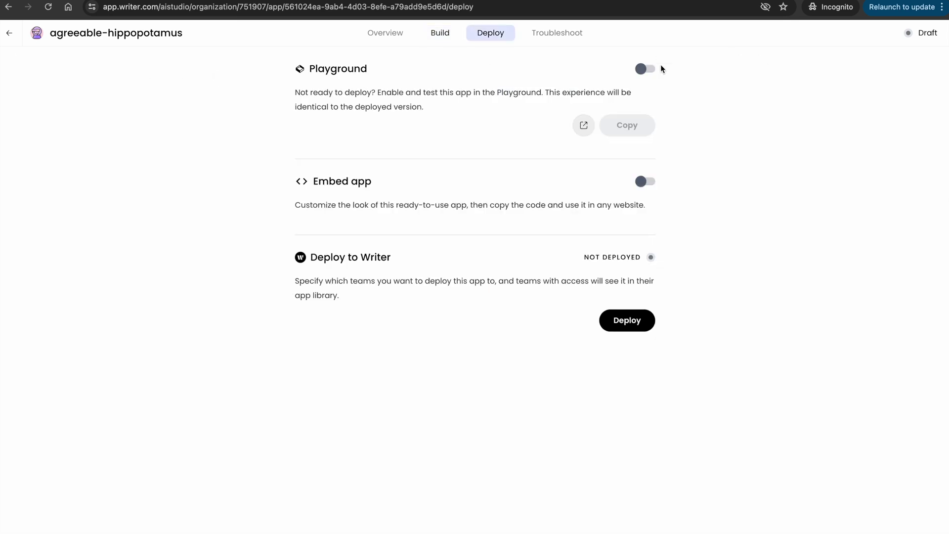
pyautogui.click(643, 70)
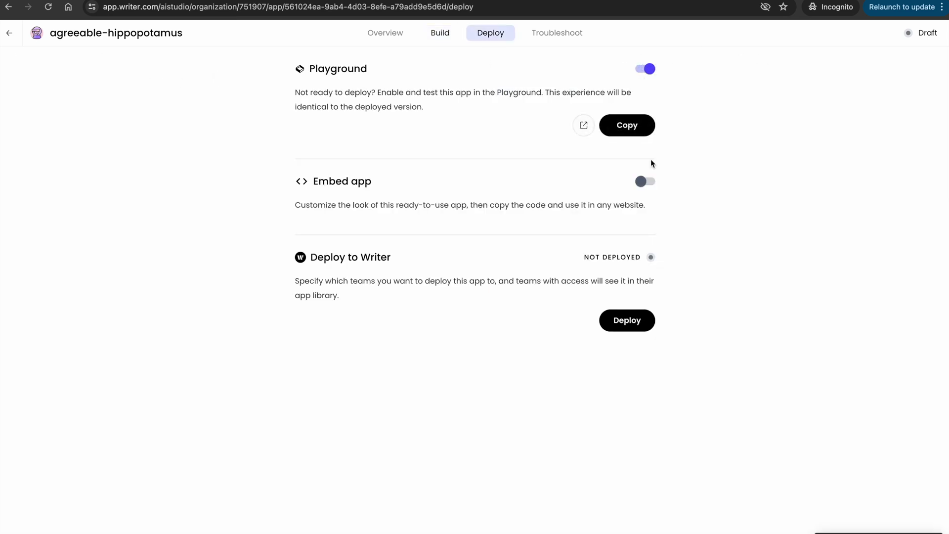
pyautogui.click(634, 322)
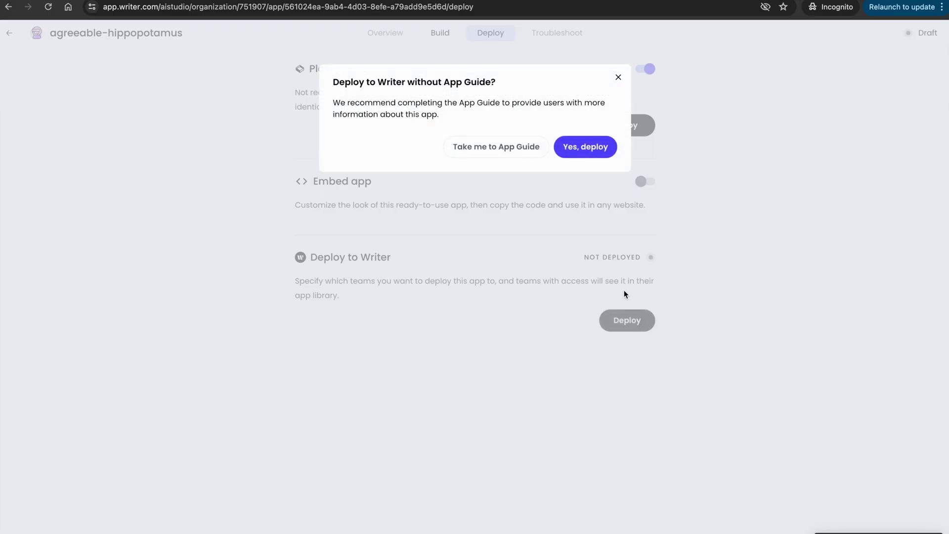
pyautogui.click(588, 149)
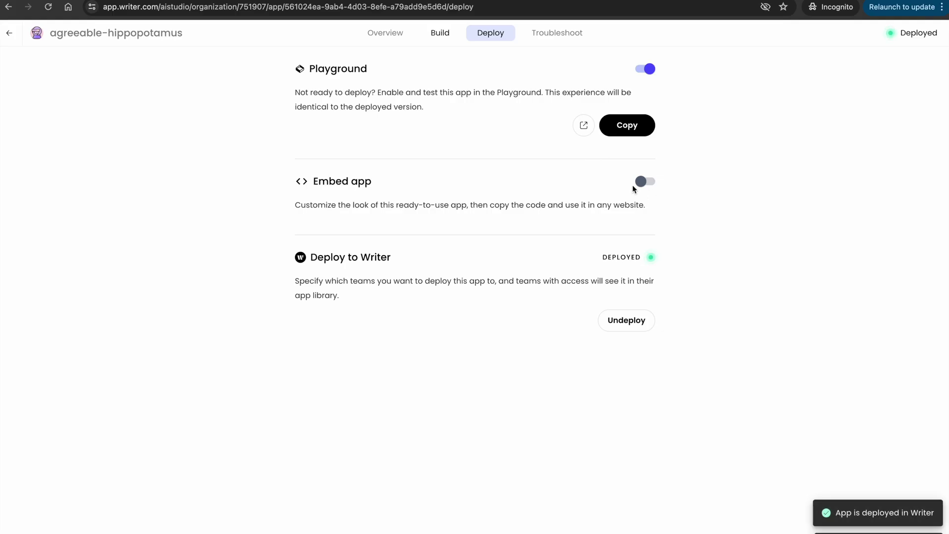
# Enable Embed app, look over its allowlist, style and embed code settings, and return to the apps list
pyautogui.click(642, 182)
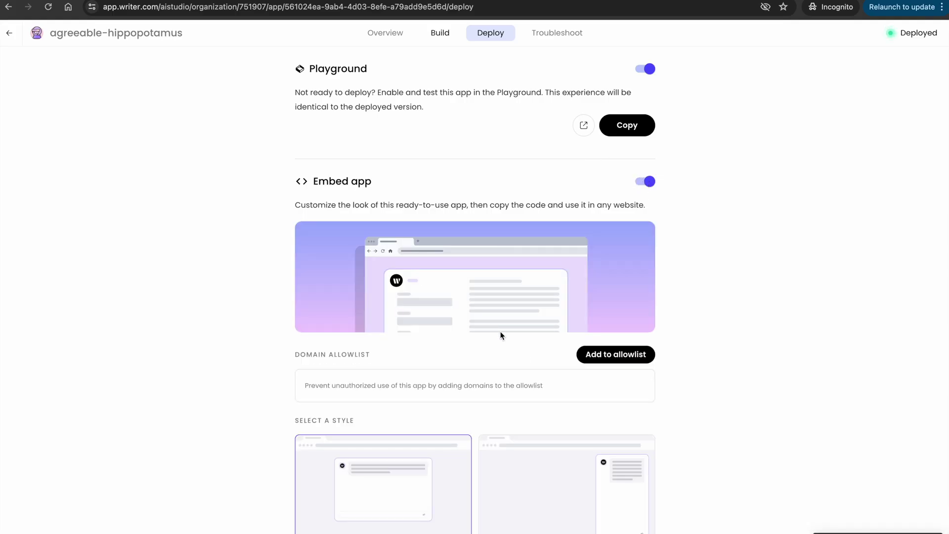
pyautogui.scroll(-3, 500, 336)
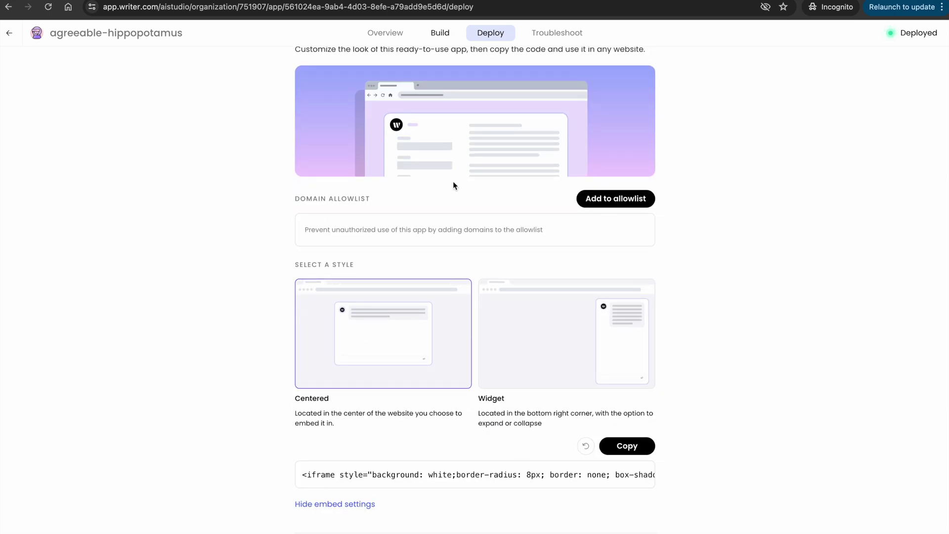
pyautogui.scroll(3, 453, 185)
pyautogui.scroll(-5, 453, 184)
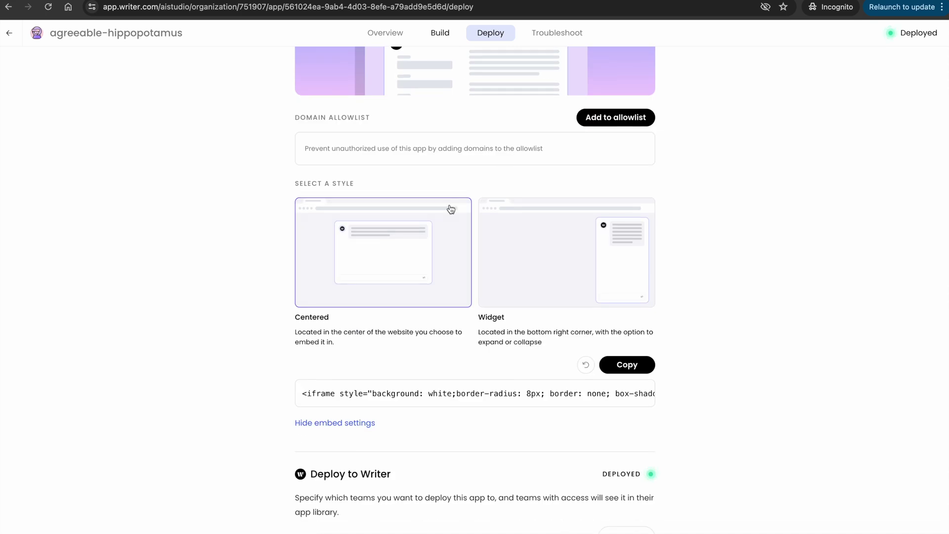
pyautogui.scroll(5, 451, 209)
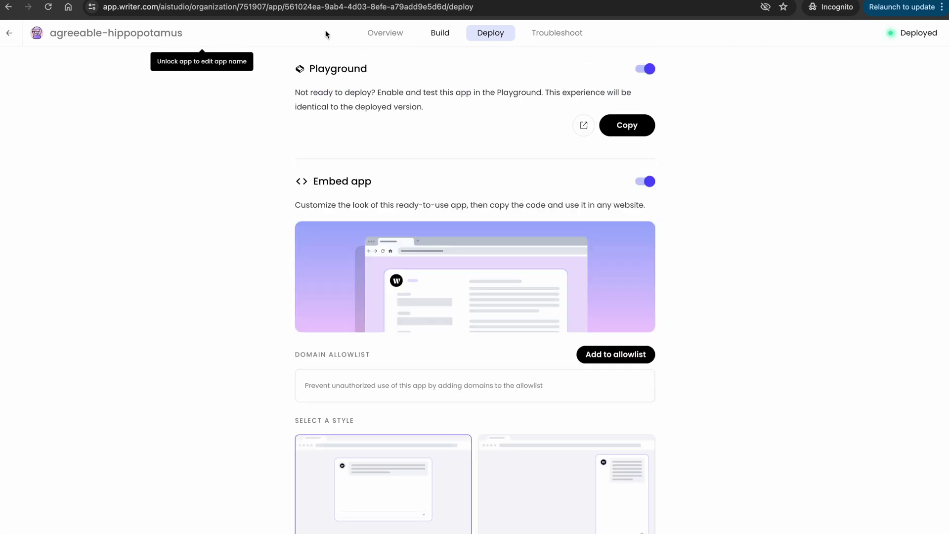
pyautogui.click(11, 35)
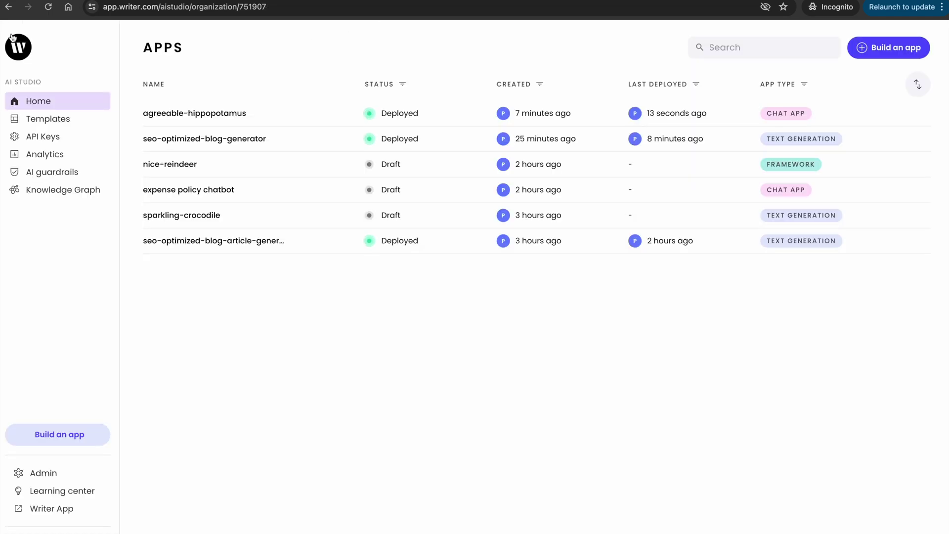